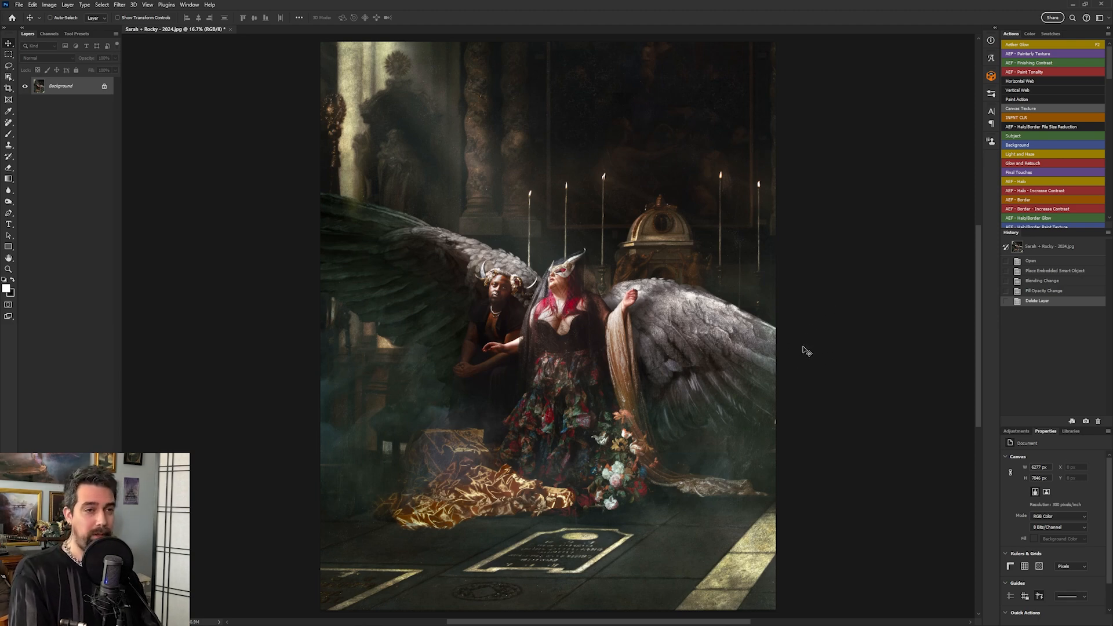
Switch to the Gotheria folder in File Explorer and place the Gotheria-4 border image into the open portrait at its fitted size
{"action": "key", "text": "alt+Tab"}
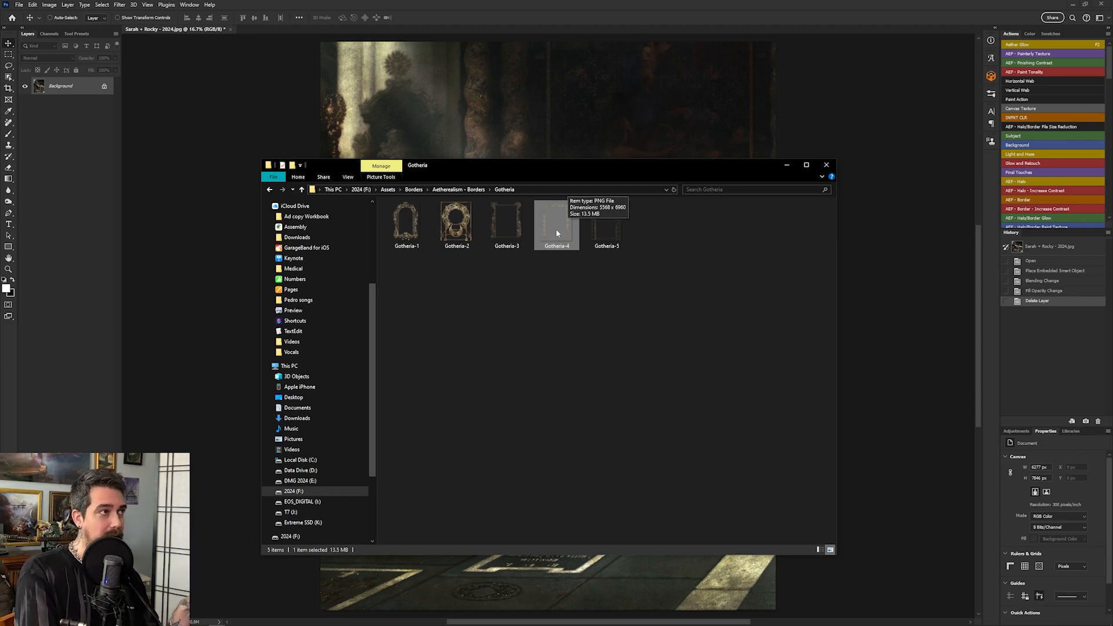
{"action": "left_click_drag", "start_coordinate": [556, 231], "coordinate": [724, 127]}
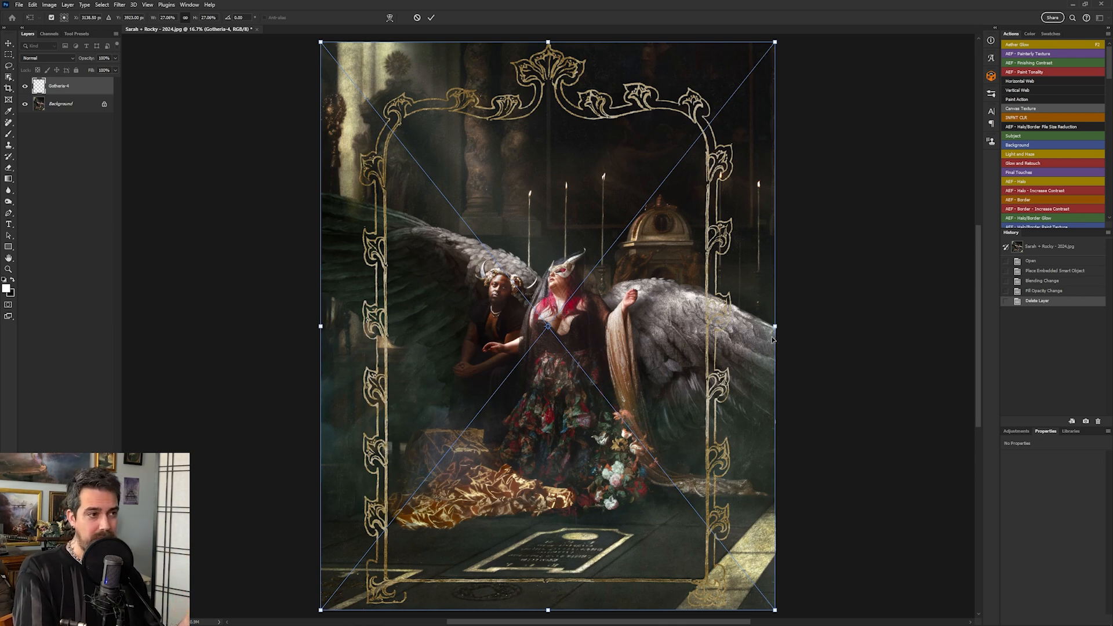
{"action": "key", "text": "Return"}
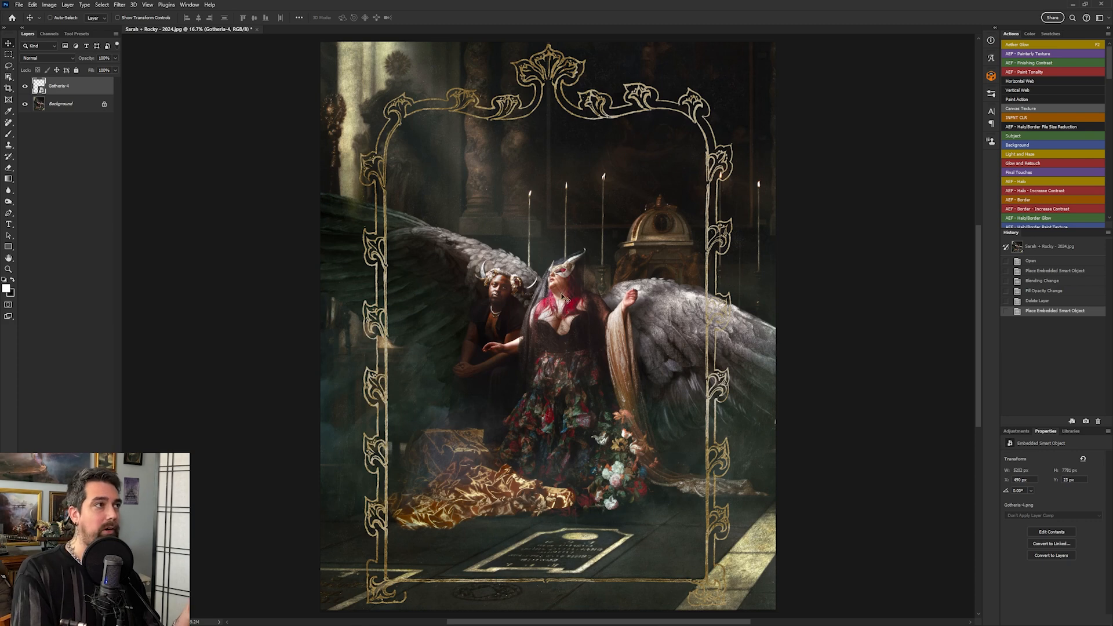
Try the Color Dodge blend mode with a reduced fill on the Gotheria-4 layer, and return its blend mode to Normal
{"action": "left_click", "coordinate": [60, 58]}
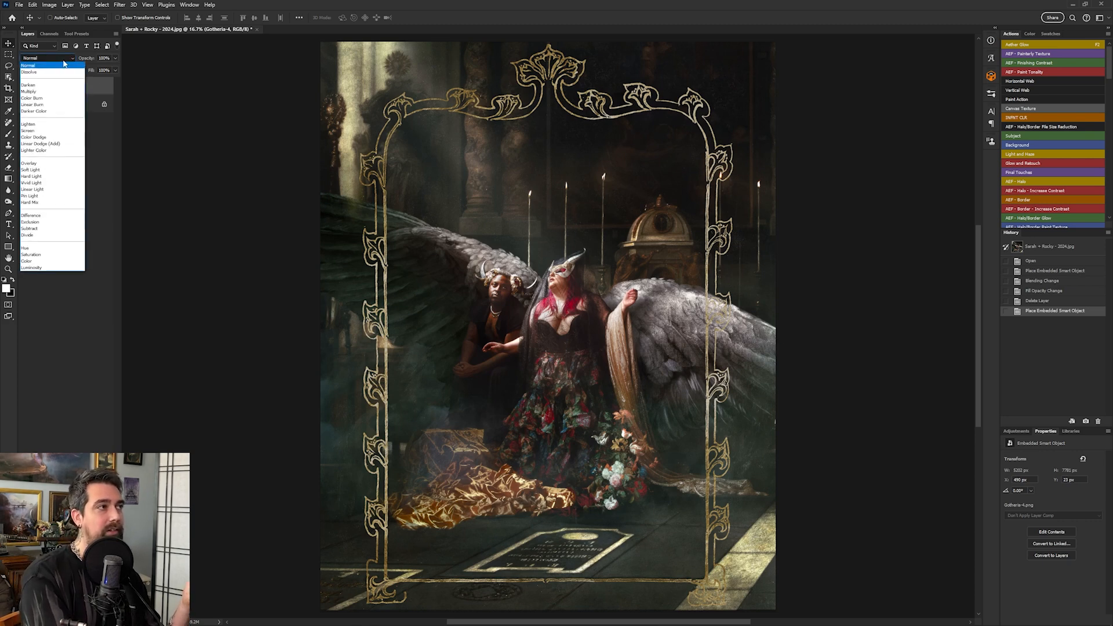
{"action": "left_click", "coordinate": [51, 138]}
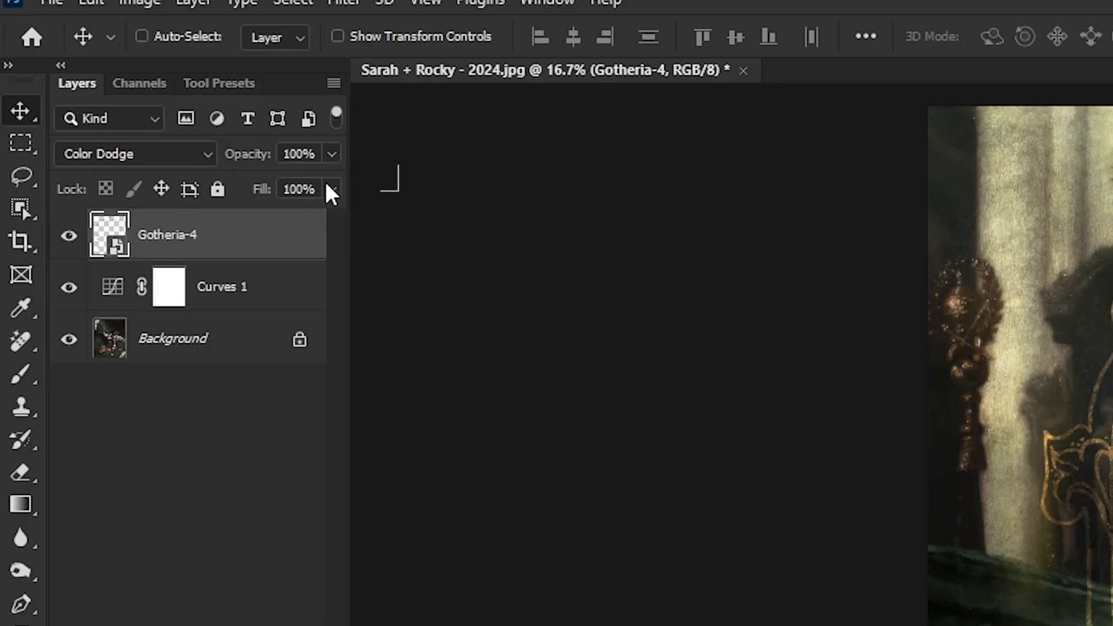
{"action": "left_click", "coordinate": [328, 192]}
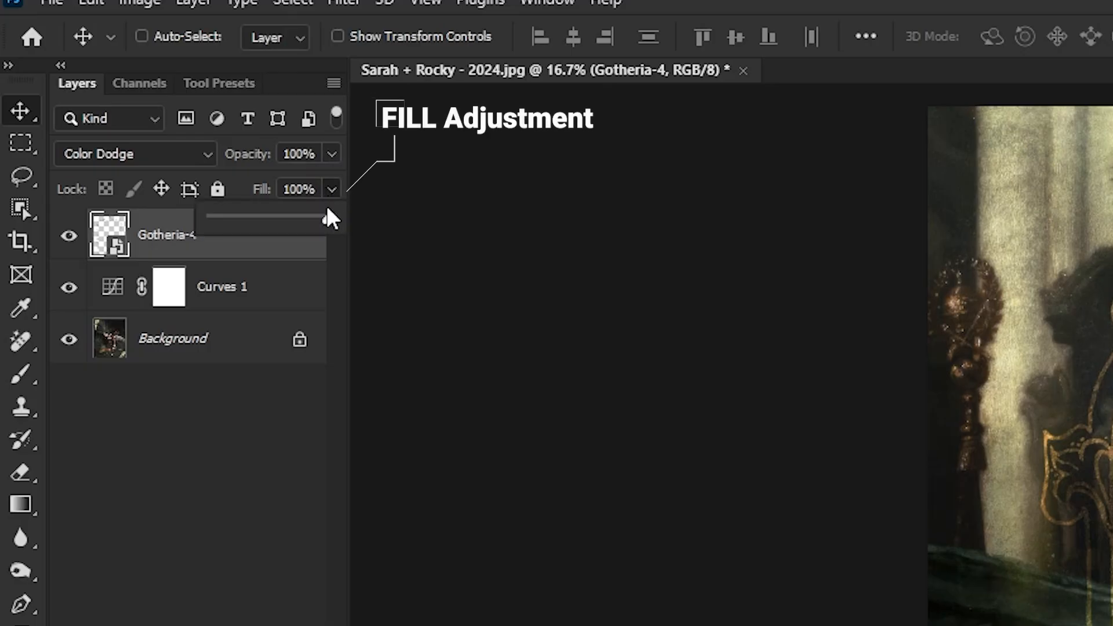
{"action": "left_click_drag", "start_coordinate": [331, 216], "coordinate": [304, 215]}
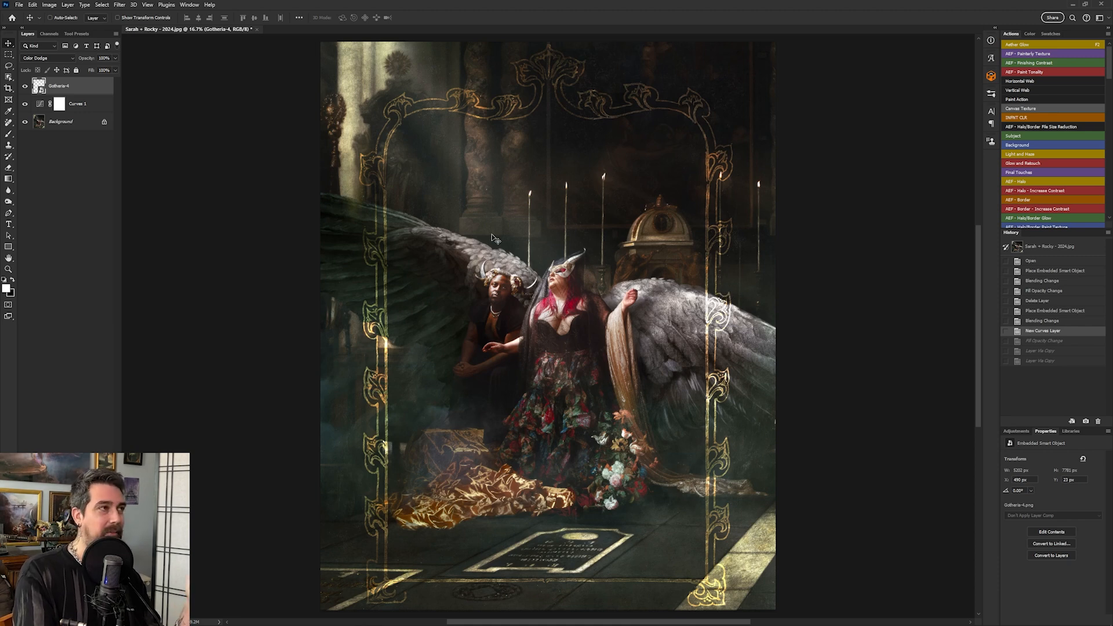
{"action": "left_click", "coordinate": [55, 58]}
{"action": "left_click", "coordinate": [58, 66]}
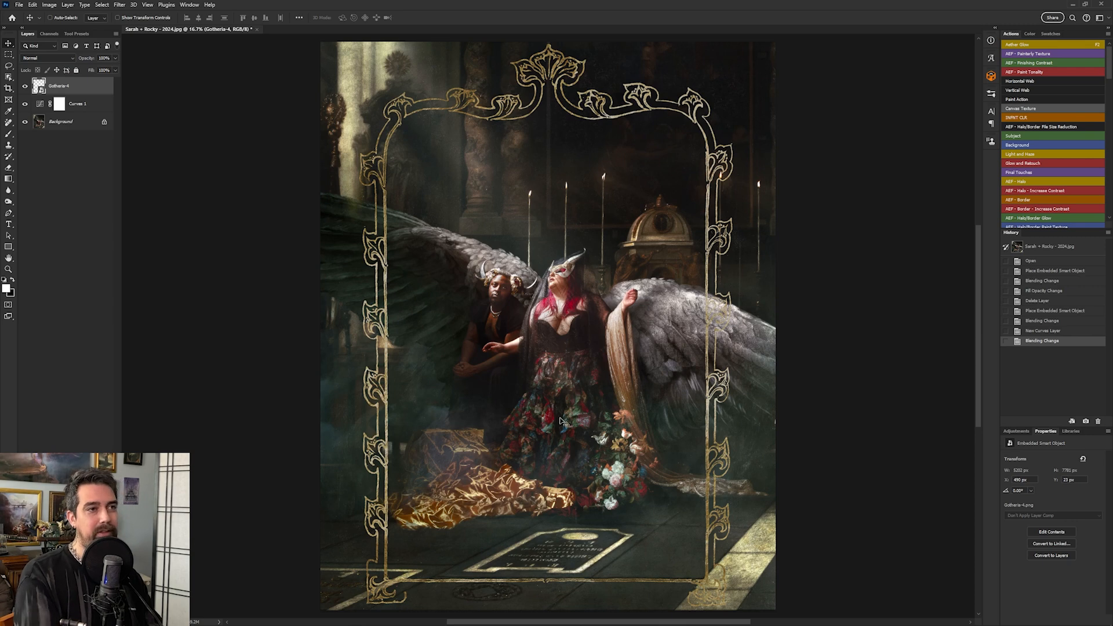
Turn off Button Mode for the actions list to show the action sets, and turn it back on
{"action": "left_click", "coordinate": [1108, 36]}
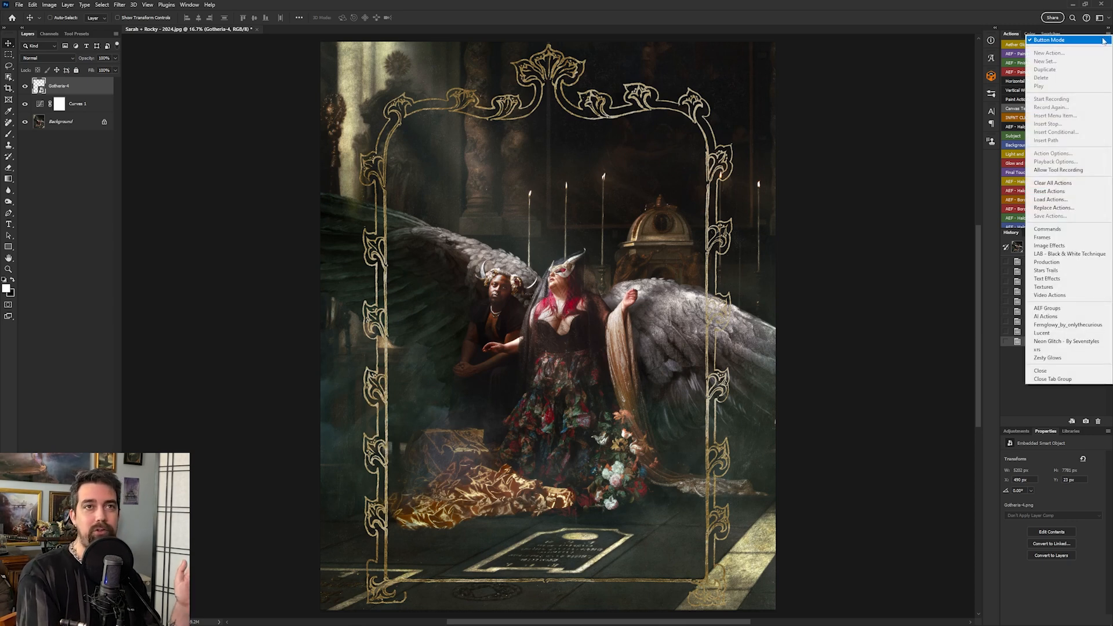
{"action": "left_click", "coordinate": [1103, 40]}
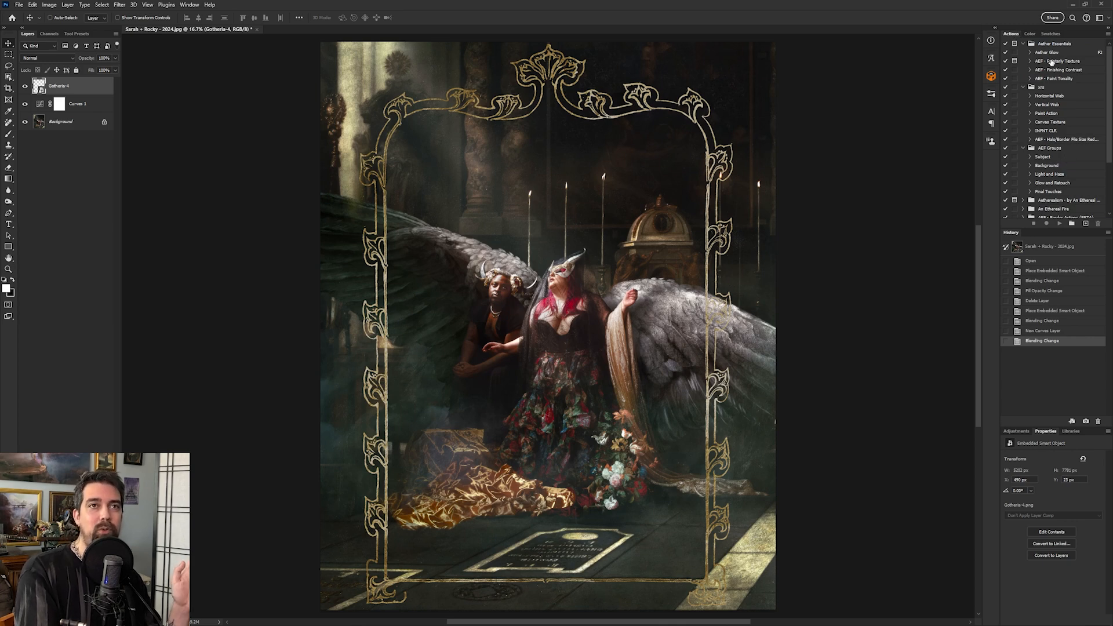
{"action": "left_click", "coordinate": [1098, 77]}
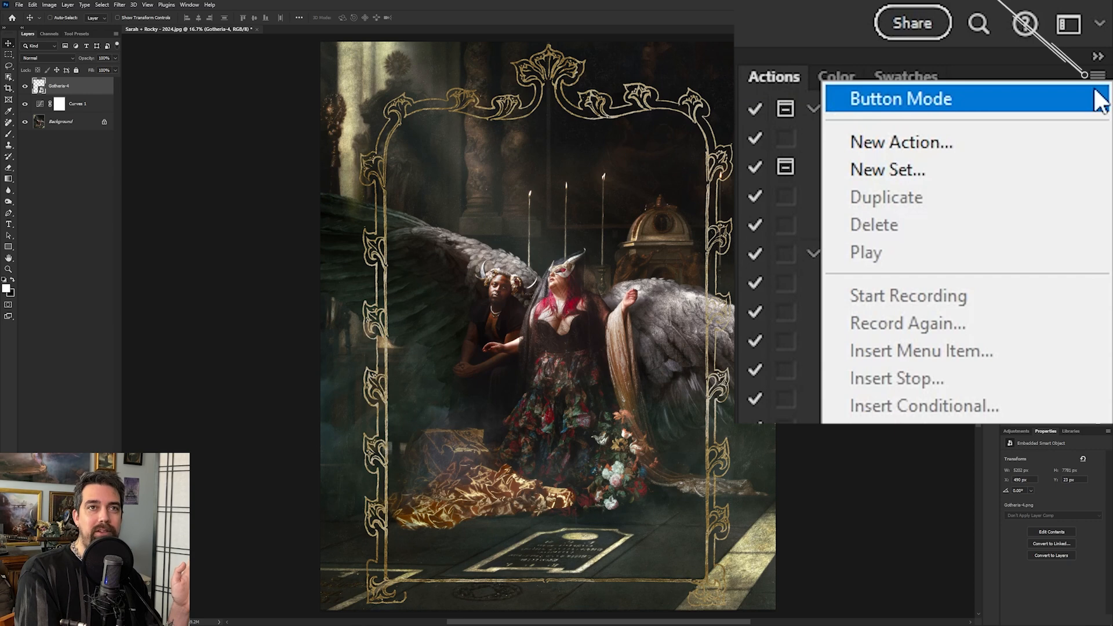
{"action": "left_click", "coordinate": [1096, 100]}
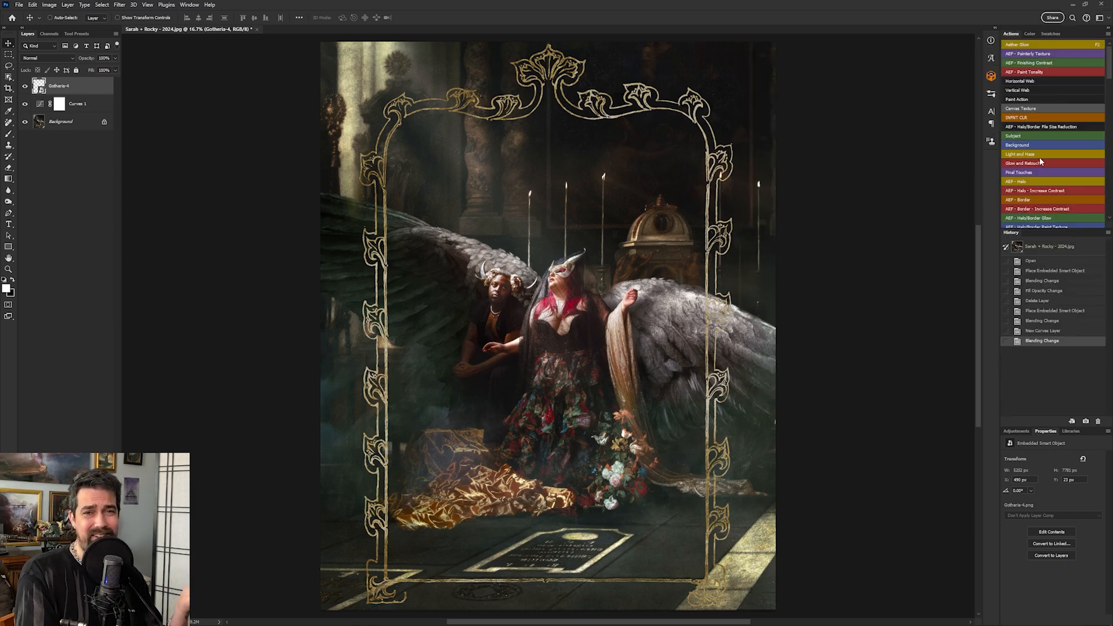
Run the AEF - Border action on the Gotheria-4 layer and close its completion message
{"action": "left_click", "coordinate": [1030, 200]}
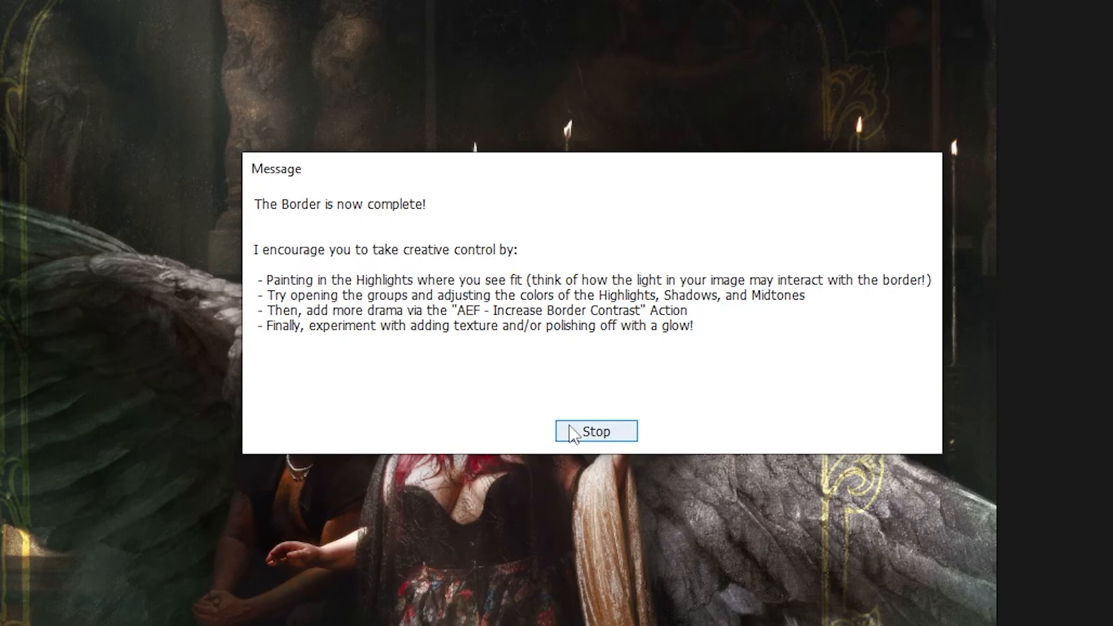
{"action": "left_click", "coordinate": [609, 298]}
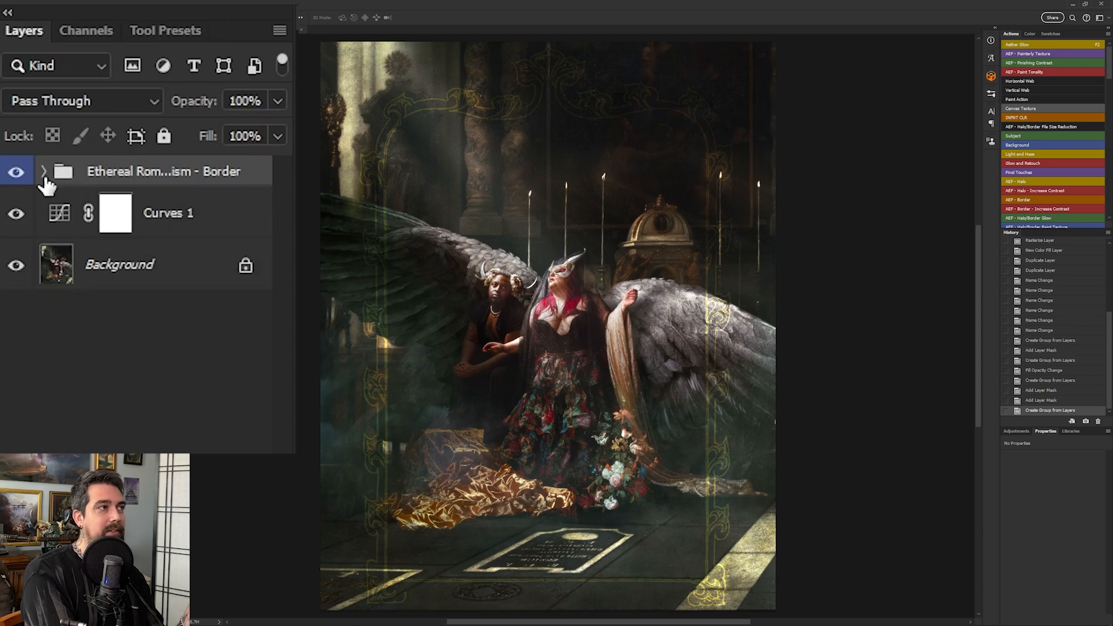
Expand the Ethereal Romanticism - Border group and examine the masks and blend modes of its Highlights, Midtones and Shadows groups
{"action": "left_click", "coordinate": [43, 172]}
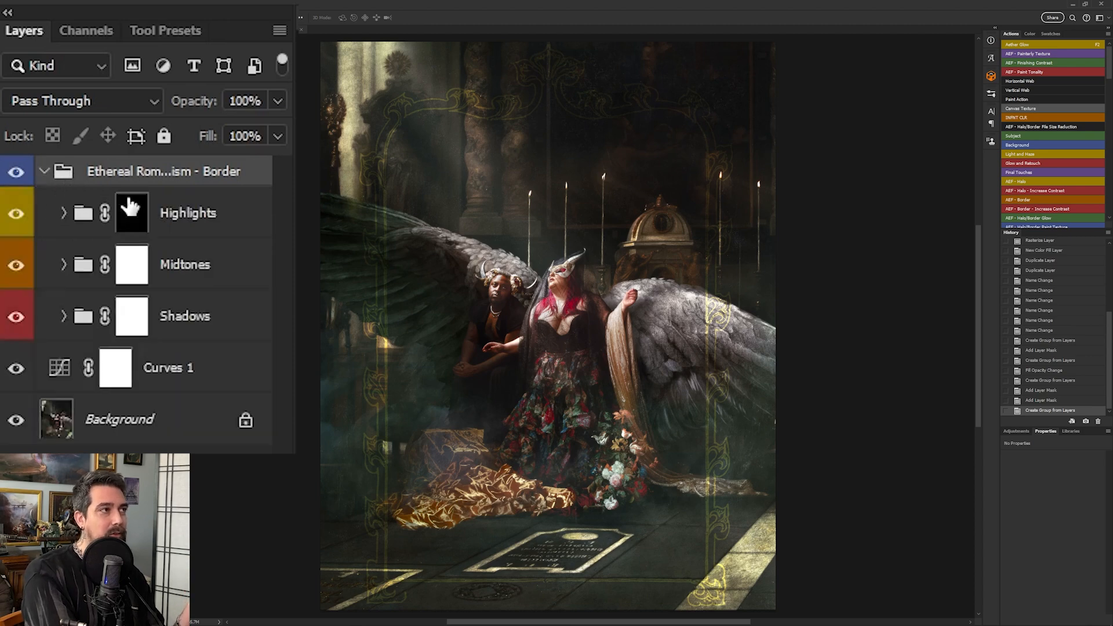
{"action": "left_click", "coordinate": [134, 208]}
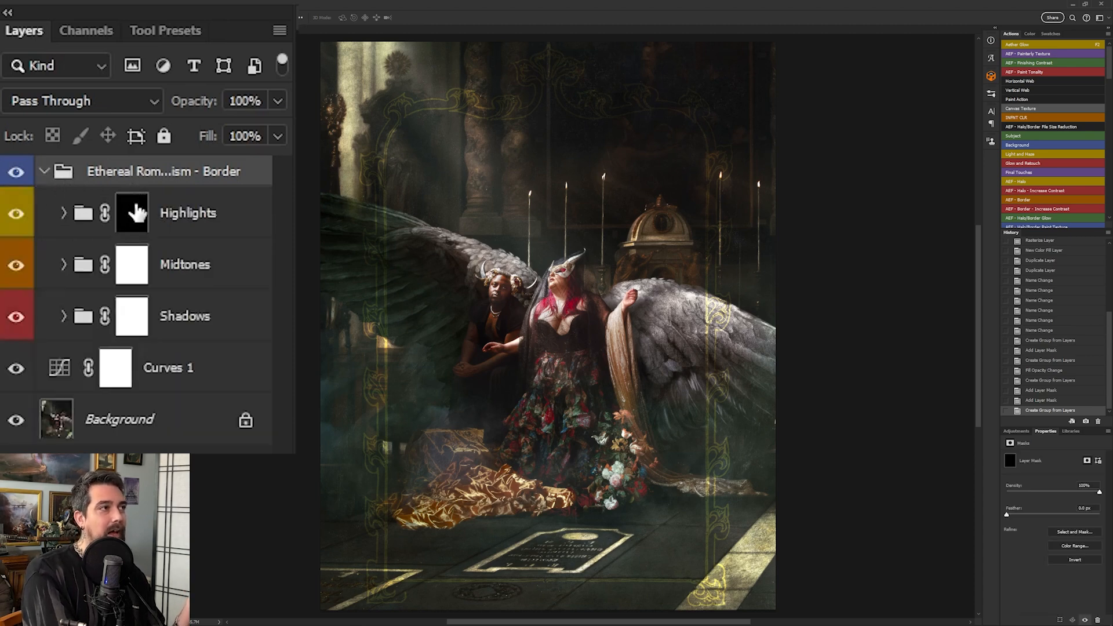
{"action": "left_click", "coordinate": [231, 218]}
{"action": "left_click", "coordinate": [234, 284]}
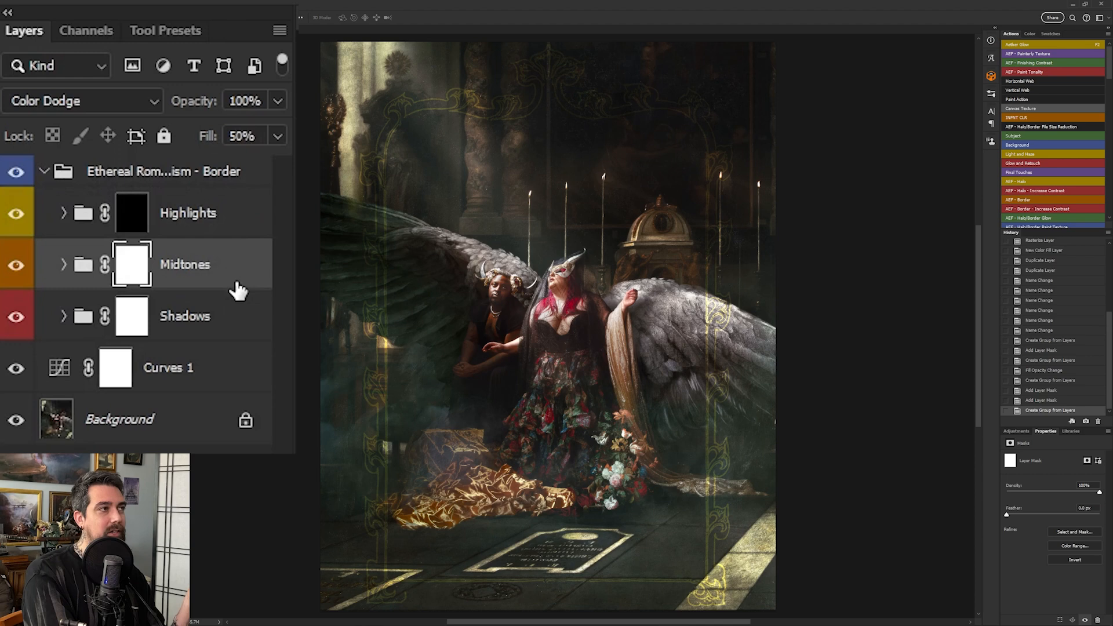
{"action": "left_click", "coordinate": [225, 317]}
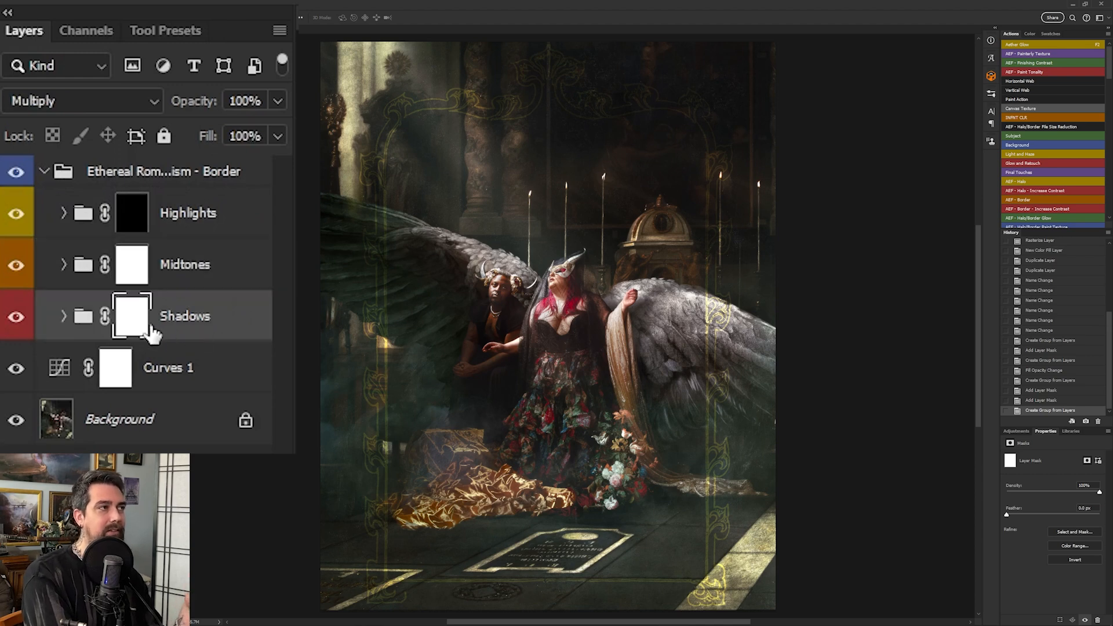
{"action": "left_click", "coordinate": [204, 278]}
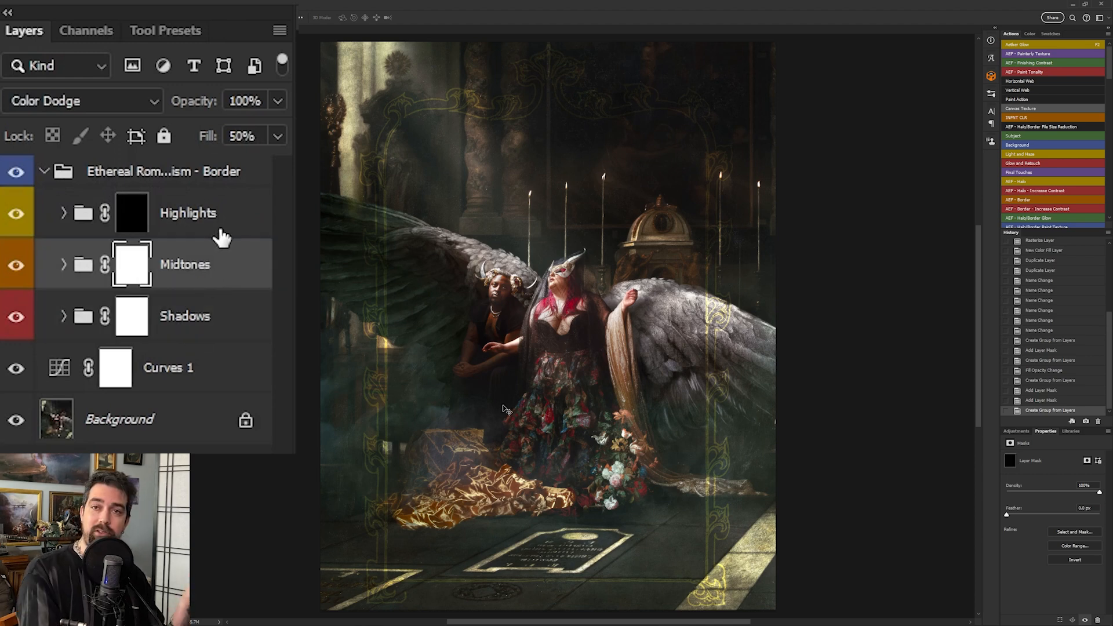
{"action": "left_click", "coordinate": [223, 232]}
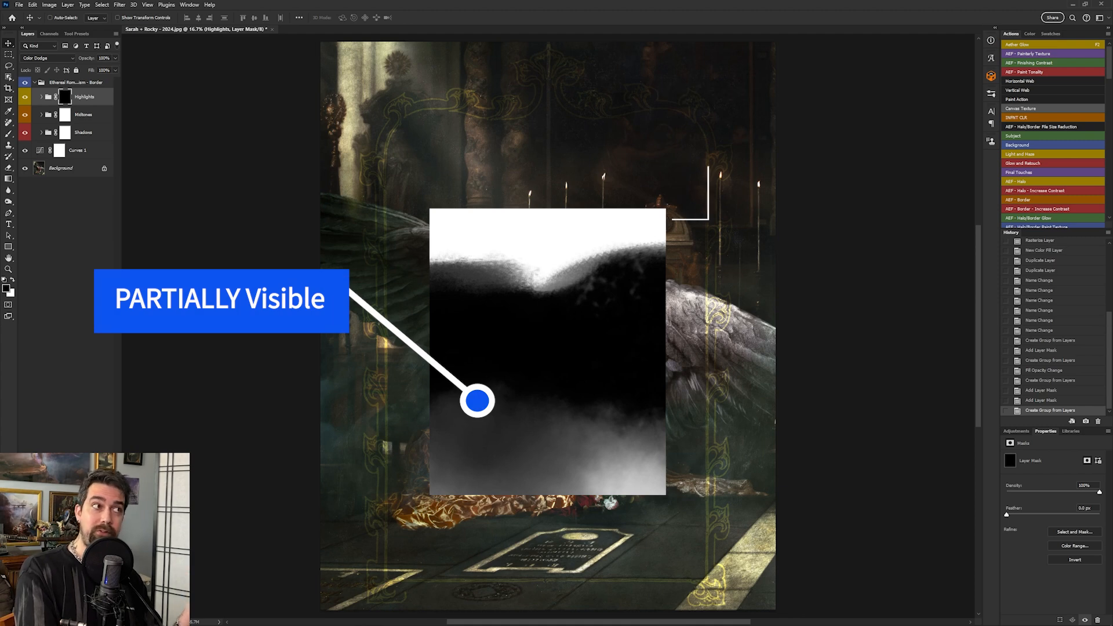
{"action": "left_click", "coordinate": [88, 118]}
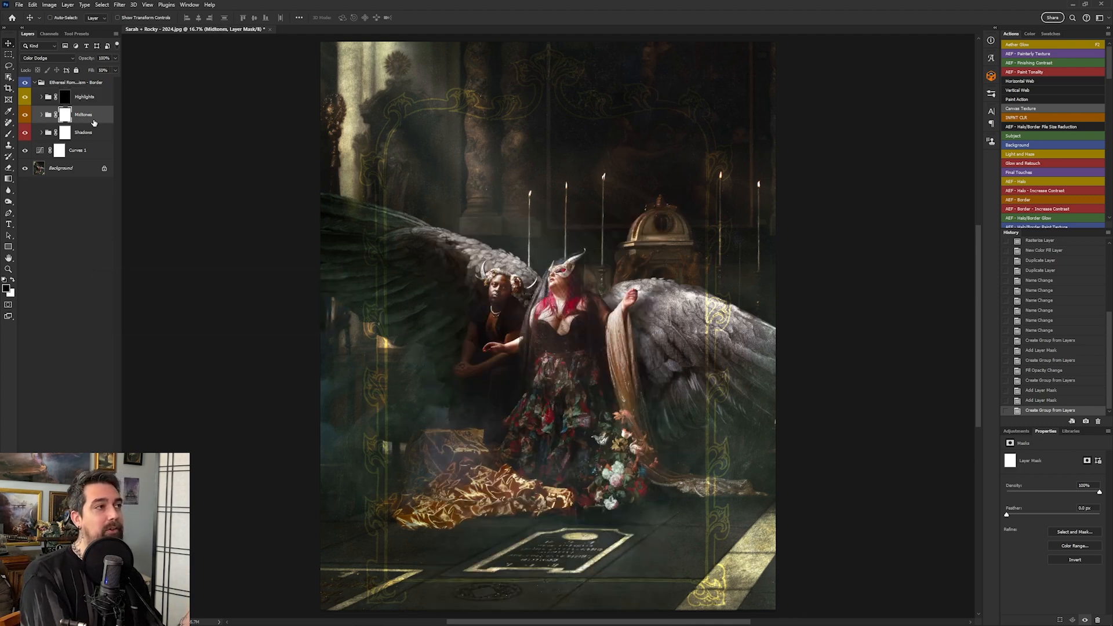
{"action": "left_click", "coordinate": [222, 253]}
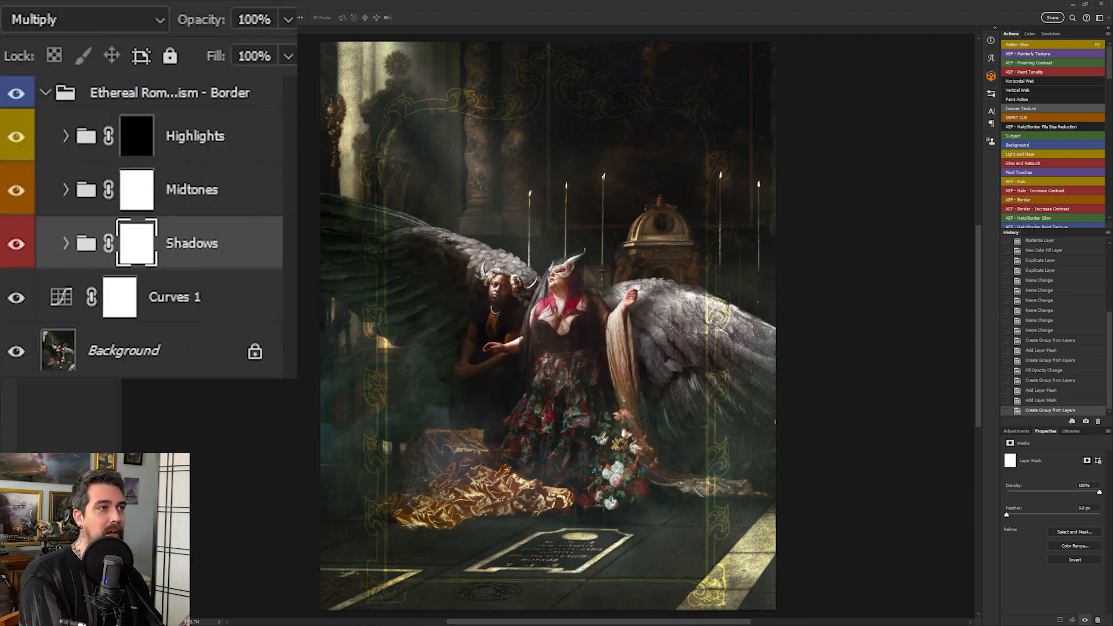
Paint white on the Highlights group's mask with an enlarged textured brush over the border's upper-left, top-center, right and lower-left parts
{"action": "left_click", "coordinate": [206, 155]}
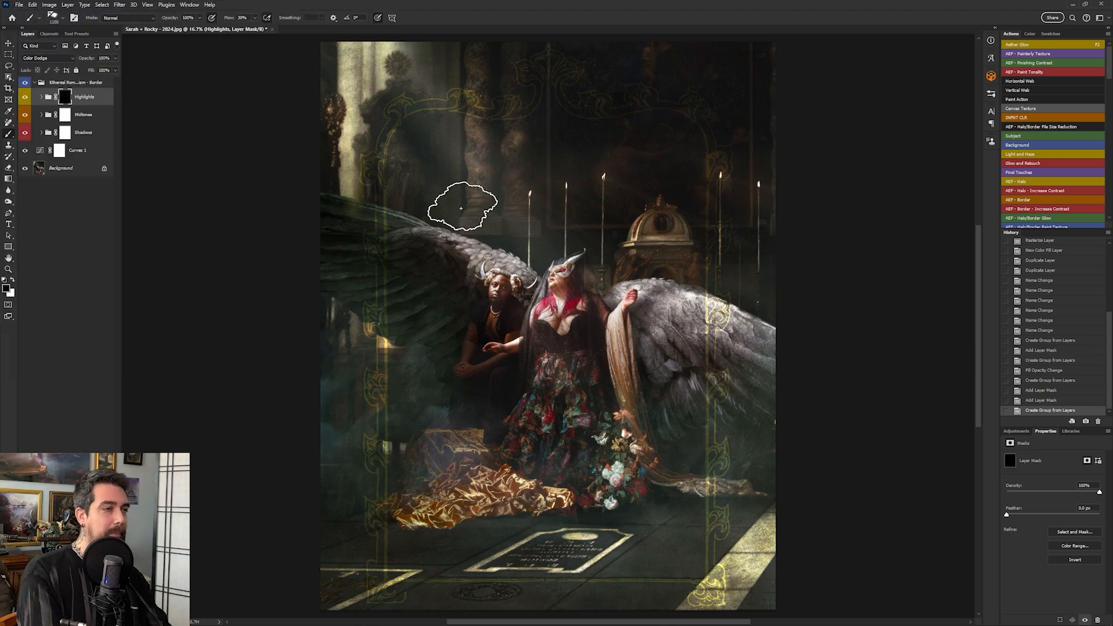
{"action": "key", "text": "bracketright"}
{"action": "key", "text": "bracketright"}
{"action": "key", "text": "bracketright"}
{"action": "key", "text": "bracketright"}
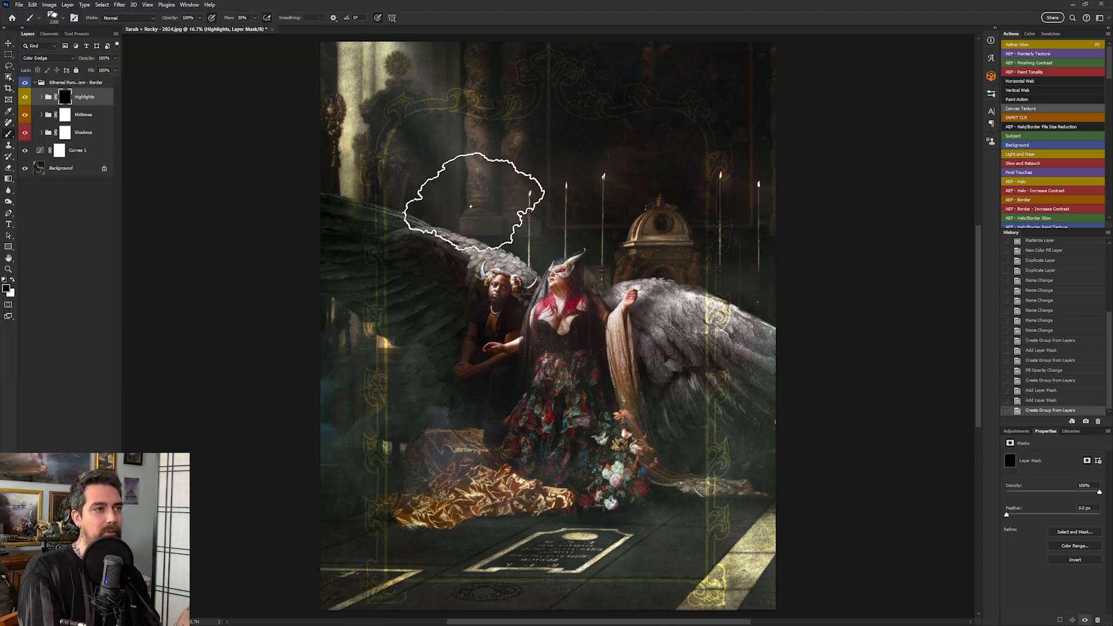
{"action": "key", "text": "bracketright"}
{"action": "key", "text": "bracketright"}
{"action": "key", "text": "bracketright"}
{"action": "key", "text": "bracketright"}
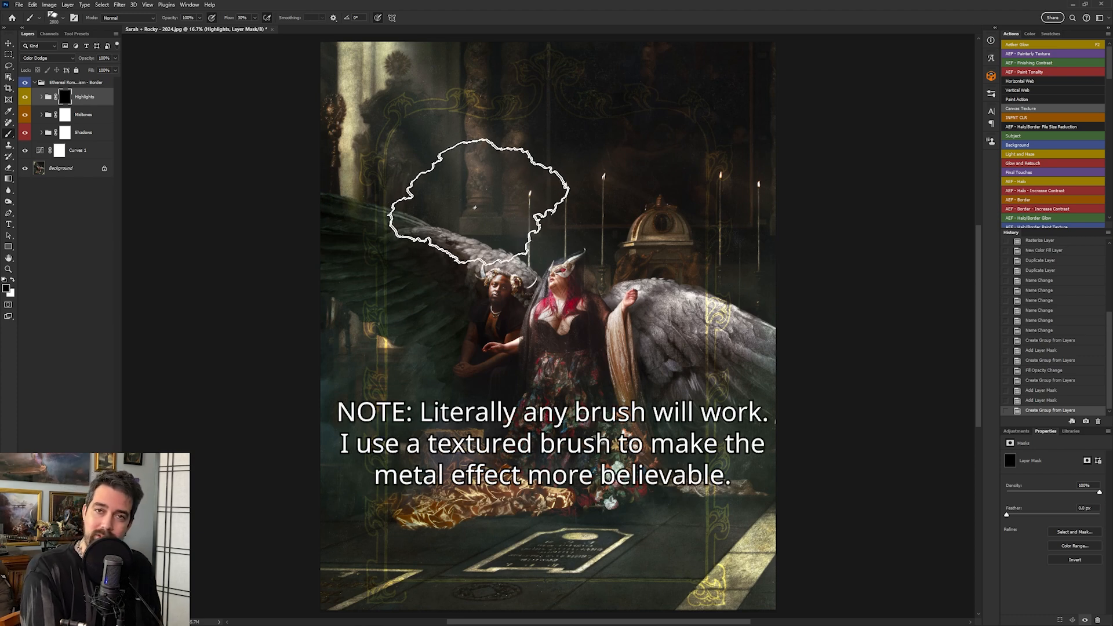
{"action": "key", "text": "x"}
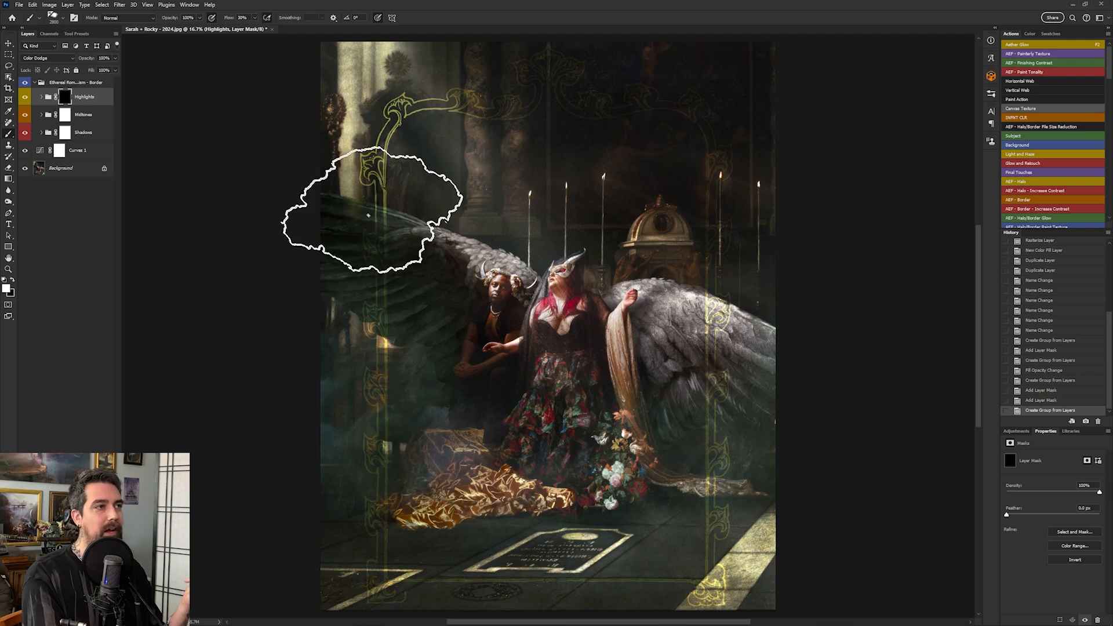
{"action": "mouse_move", "coordinate": [477, 117]}
{"action": "left_mouse_down"}
{"action": "mouse_move", "coordinate": [511, 115]}
{"action": "mouse_move", "coordinate": [523, 100]}
{"action": "mouse_move", "coordinate": [515, 76]}
{"action": "mouse_move", "coordinate": [530, 67]}
{"action": "mouse_move", "coordinate": [541, 99]}
{"action": "mouse_move", "coordinate": [521, 66]}
{"action": "left_mouse_up"}
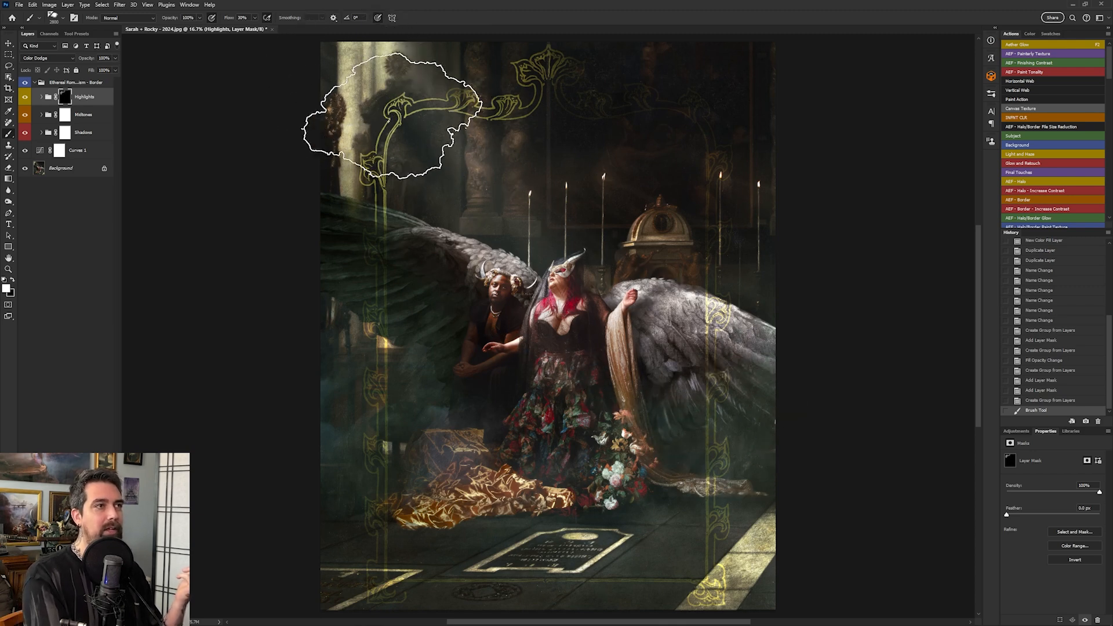
{"action": "left_click", "coordinate": [526, 80]}
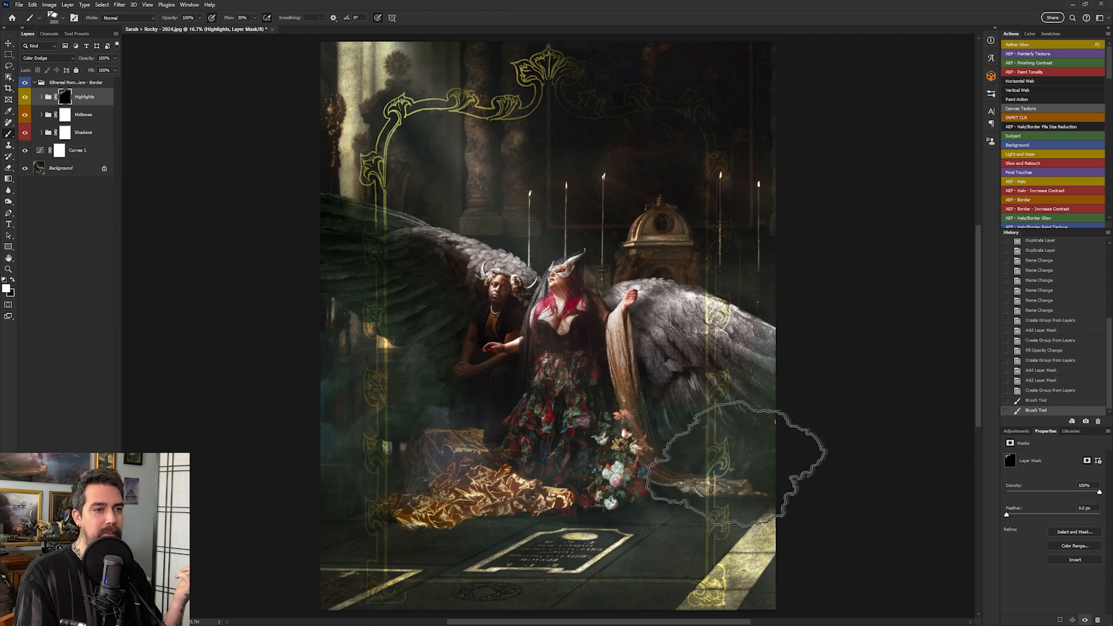
{"action": "left_click", "coordinate": [728, 293]}
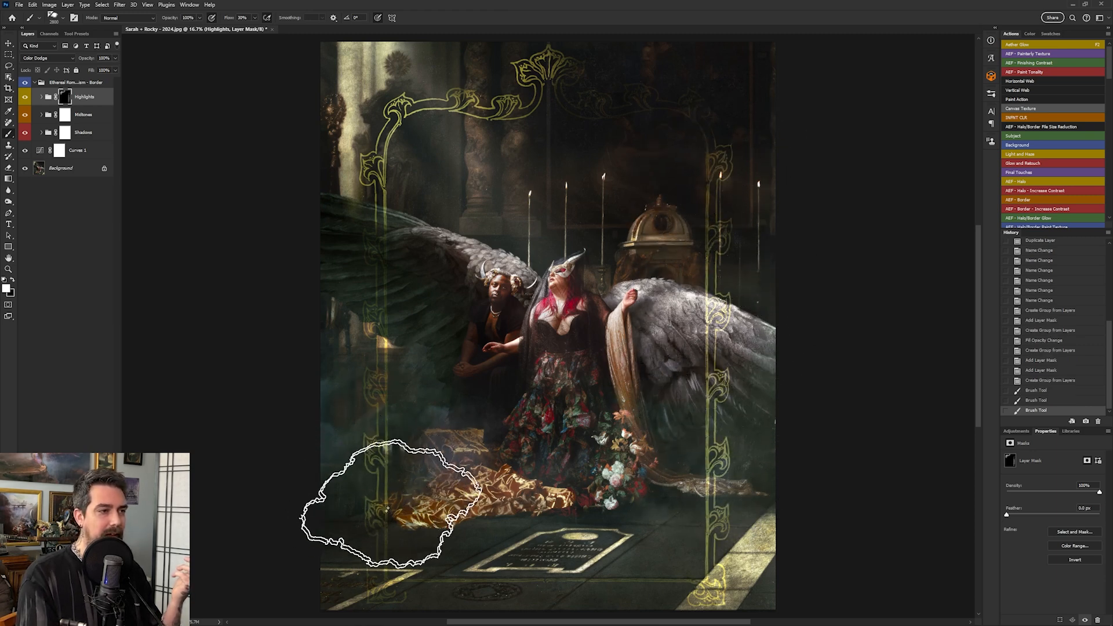
{"action": "mouse_move", "coordinate": [389, 485]}
{"action": "left_mouse_down"}
{"action": "mouse_move", "coordinate": [391, 387]}
{"action": "mouse_move", "coordinate": [400, 403]}
{"action": "left_mouse_up"}
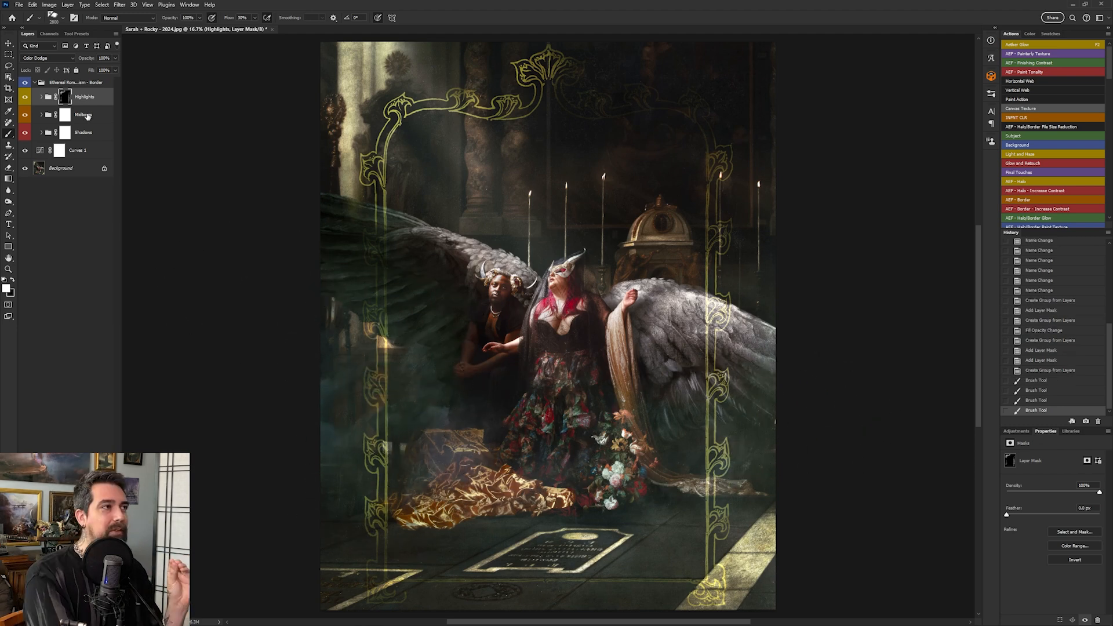
Collapse and select the Ethereal Romanticism - Border group and run the AEF - Border - Increase Contrast action through to its end
{"action": "left_click", "coordinate": [110, 118]}
{"action": "left_click", "coordinate": [92, 134]}
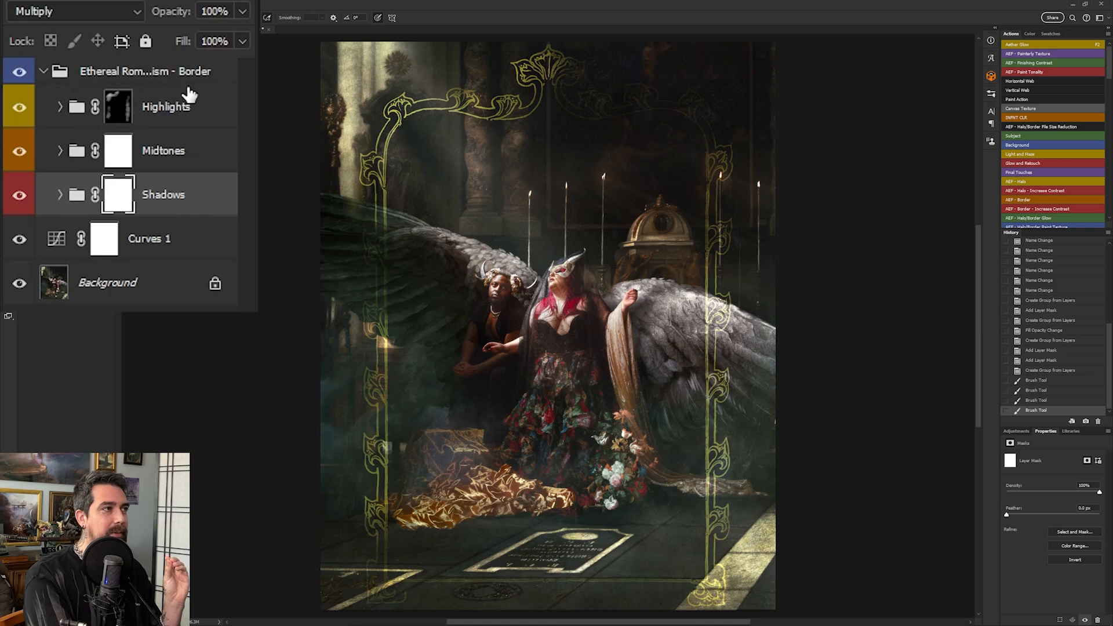
{"action": "left_click", "coordinate": [43, 72]}
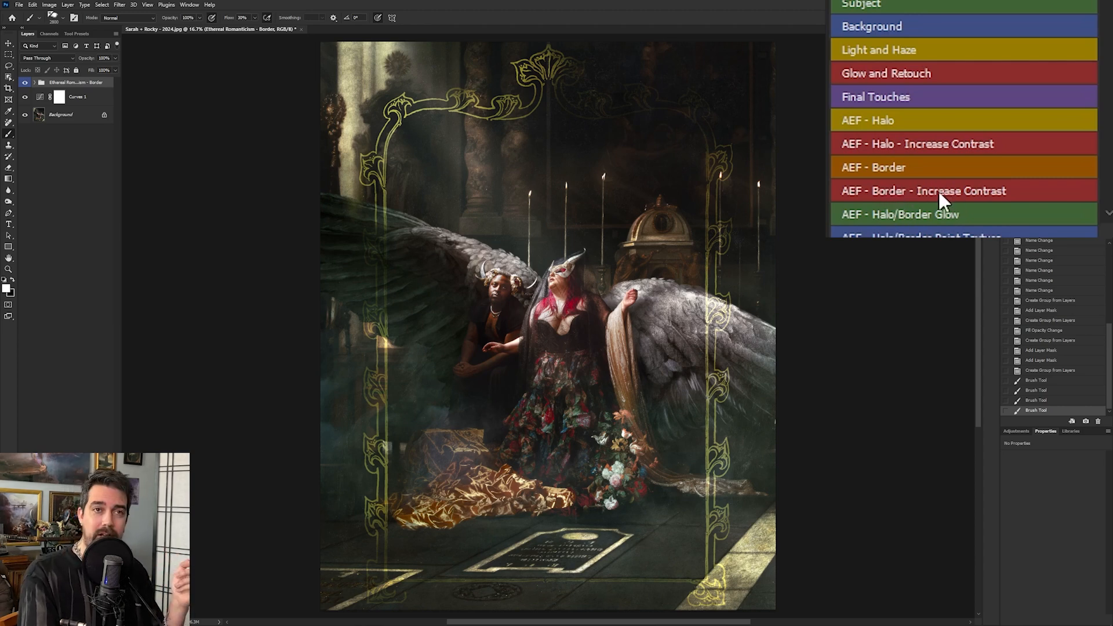
{"action": "left_click", "coordinate": [1040, 209]}
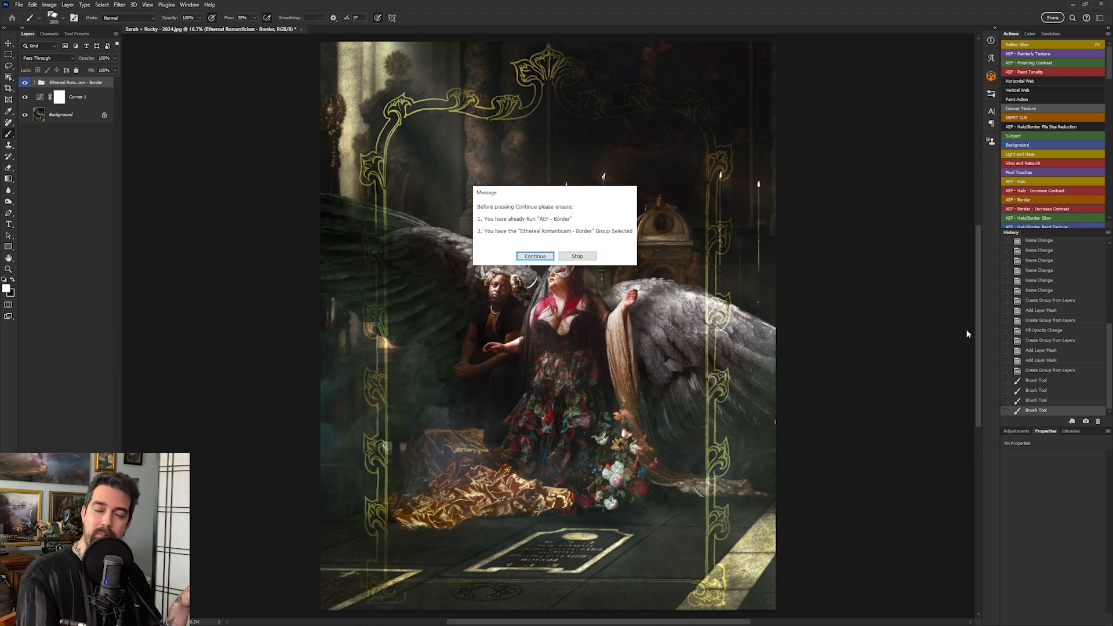
{"action": "left_click", "coordinate": [535, 256]}
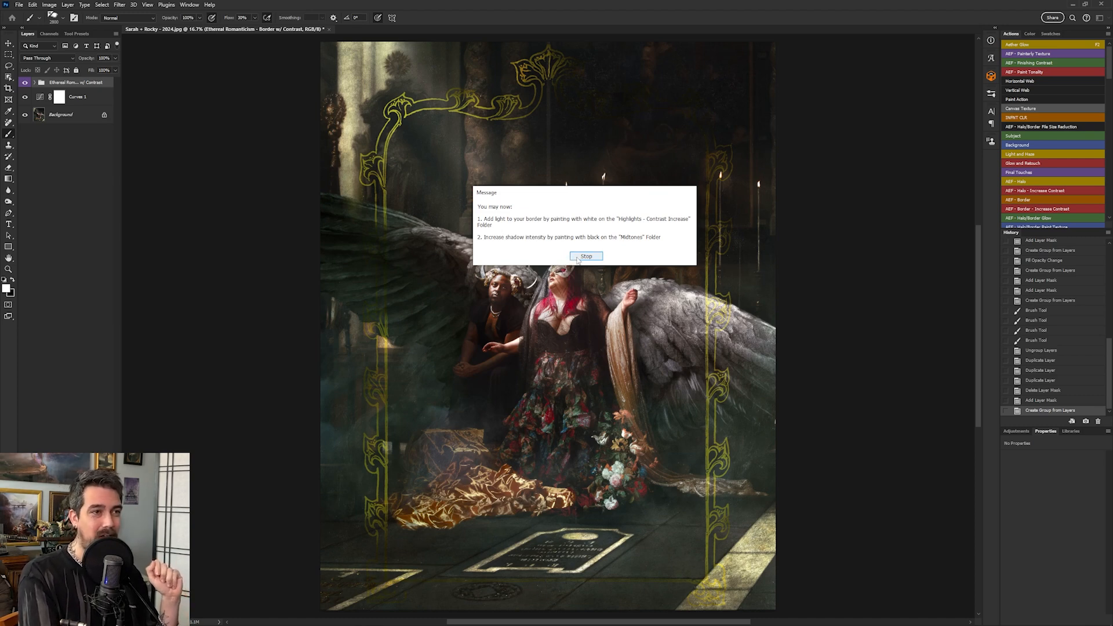
{"action": "left_click", "coordinate": [577, 259]}
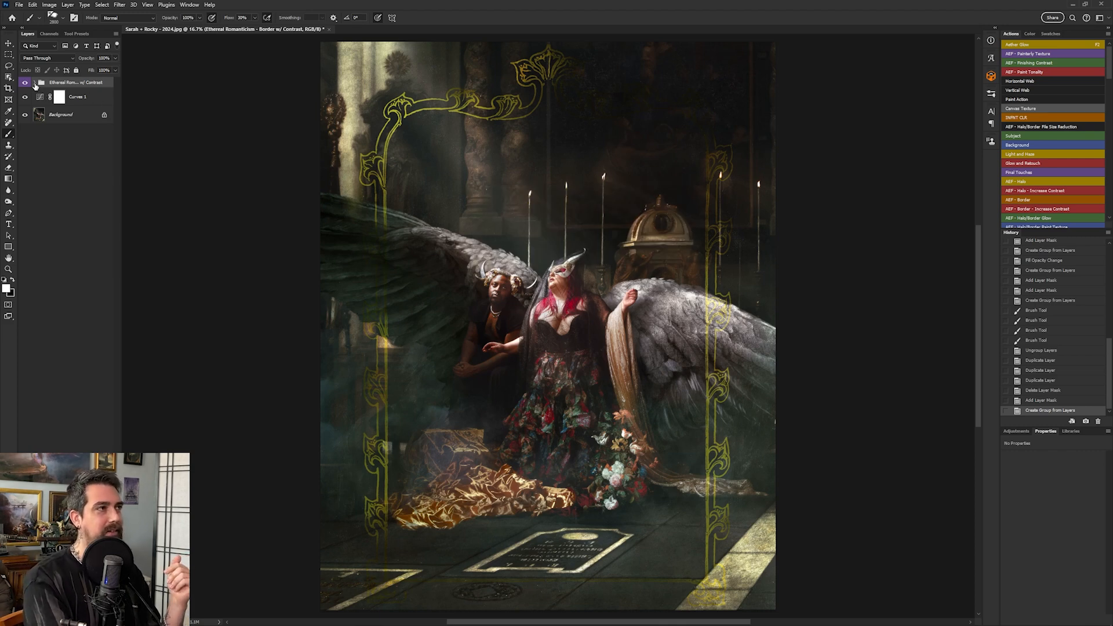
Expand the border group and paint white on the Highlights - Contrast Increase mask over the border's upper-left and top-center ornaments
{"action": "left_click", "coordinate": [35, 85]}
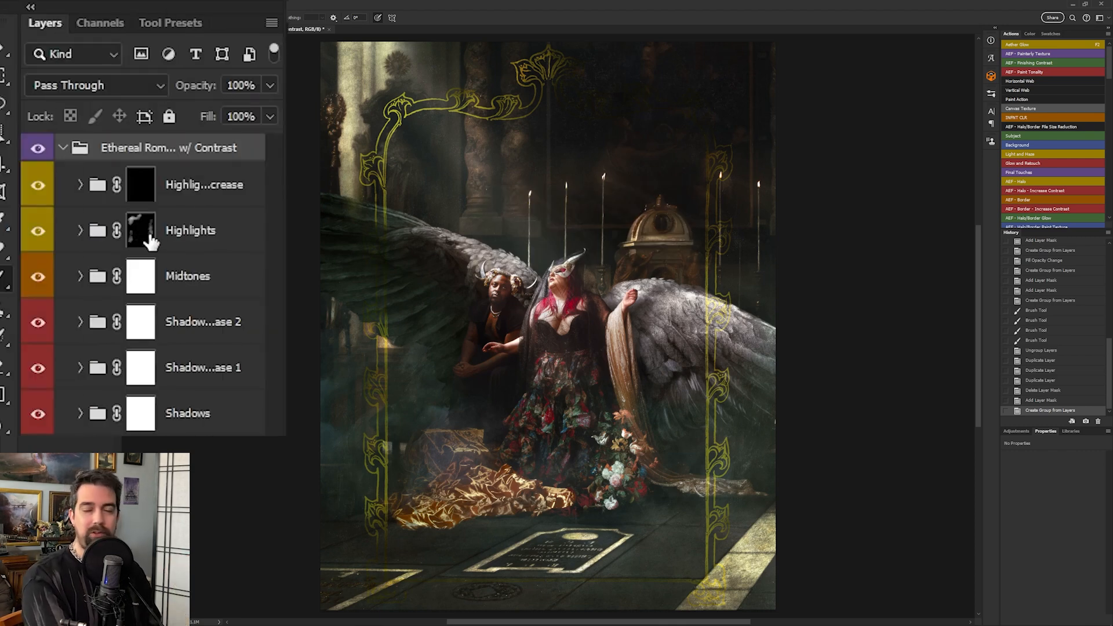
{"action": "left_click", "coordinate": [141, 232]}
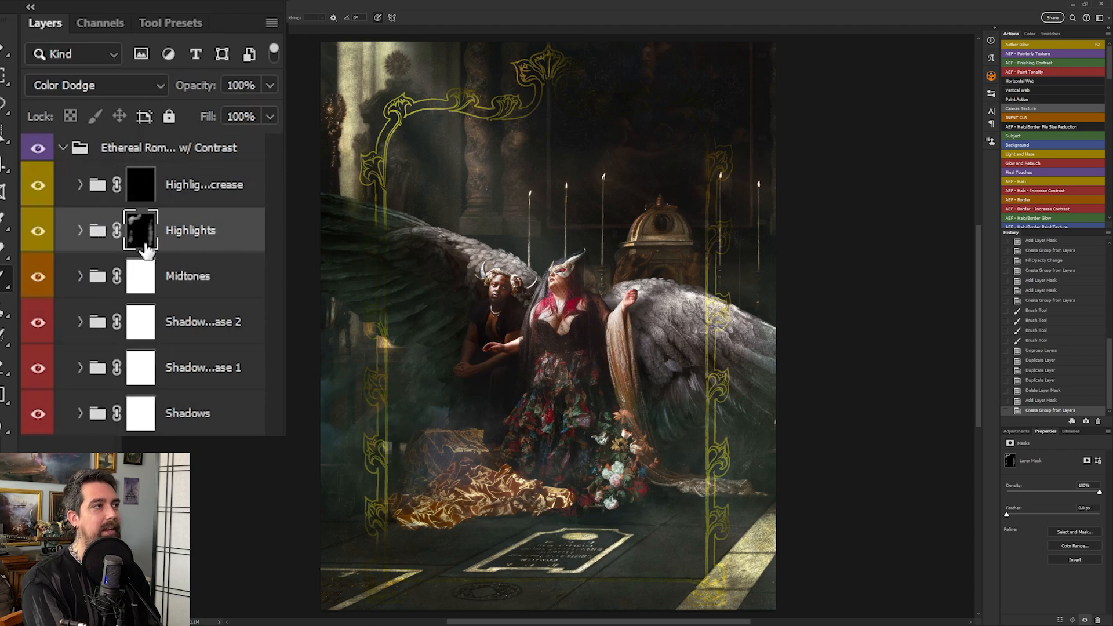
{"action": "left_click", "coordinate": [142, 191]}
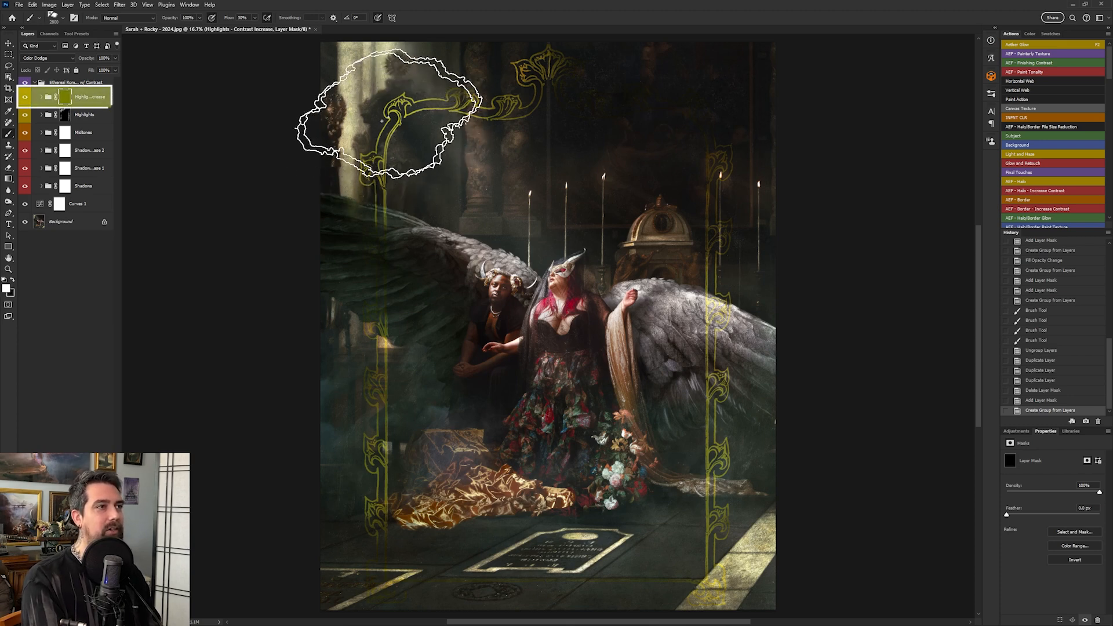
{"action": "mouse_move", "coordinate": [381, 120]}
{"action": "left_mouse_down"}
{"action": "mouse_move", "coordinate": [413, 98]}
{"action": "mouse_move", "coordinate": [509, 117]}
{"action": "mouse_move", "coordinate": [551, 83]}
{"action": "mouse_move", "coordinate": [576, 85]}
{"action": "mouse_move", "coordinate": [555, 120]}
{"action": "mouse_move", "coordinate": [626, 112]}
{"action": "left_mouse_up"}
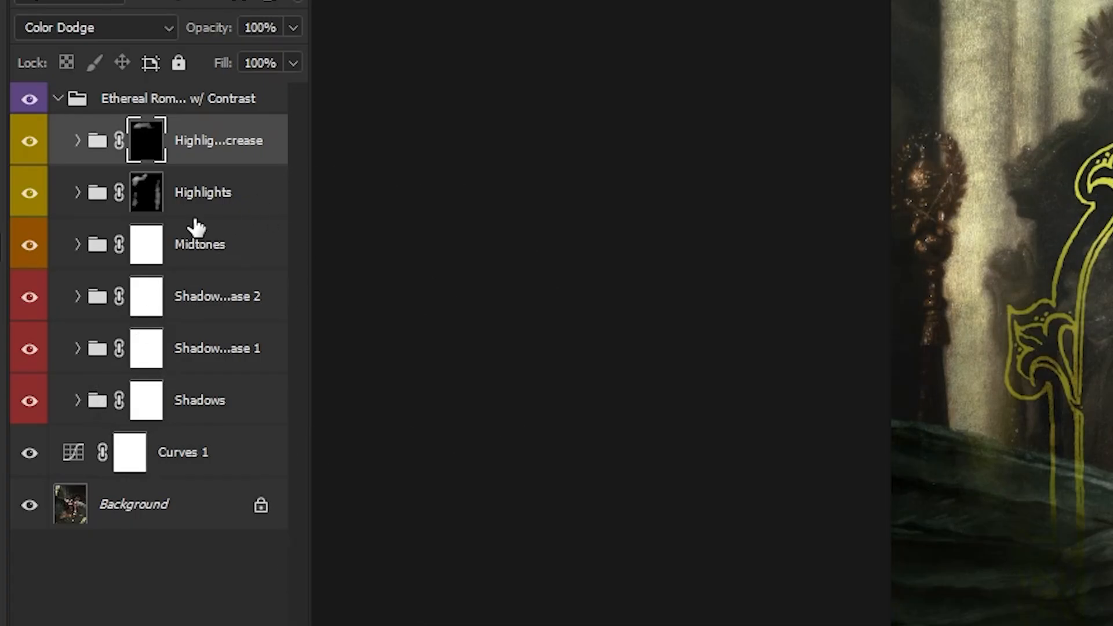
Paint black on the Midtones group's mask to dim the border along its right side, bottom edge, left side and upper-right corner
{"action": "left_click", "coordinate": [149, 255]}
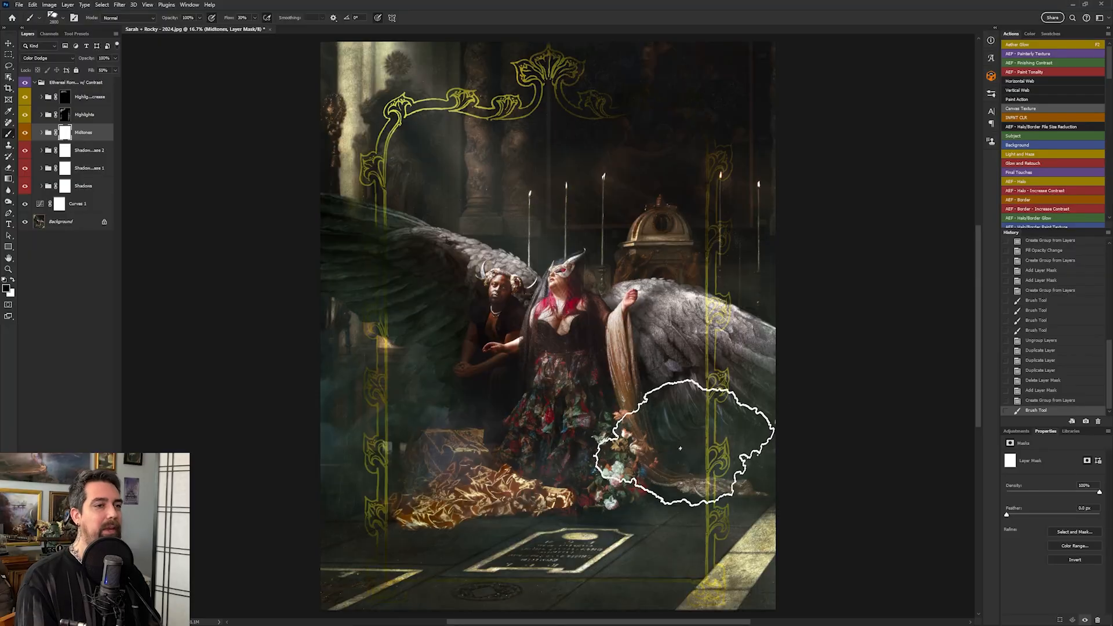
{"action": "left_click", "coordinate": [737, 499]}
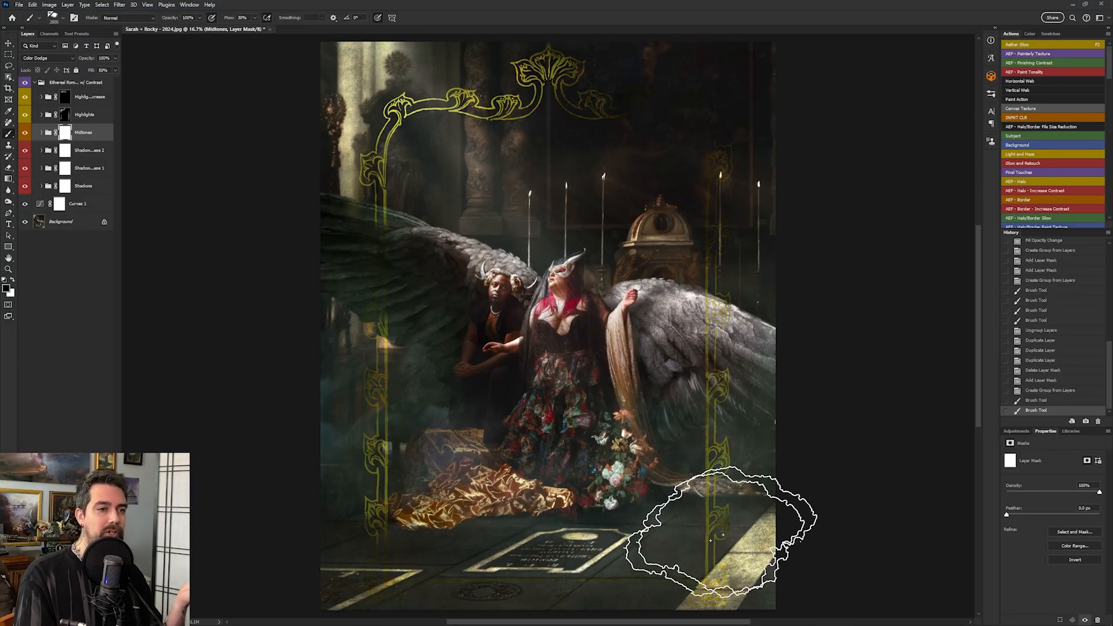
{"action": "mouse_move", "coordinate": [678, 567]}
{"action": "left_mouse_down"}
{"action": "mouse_move", "coordinate": [368, 537]}
{"action": "mouse_move", "coordinate": [399, 591]}
{"action": "left_mouse_up"}
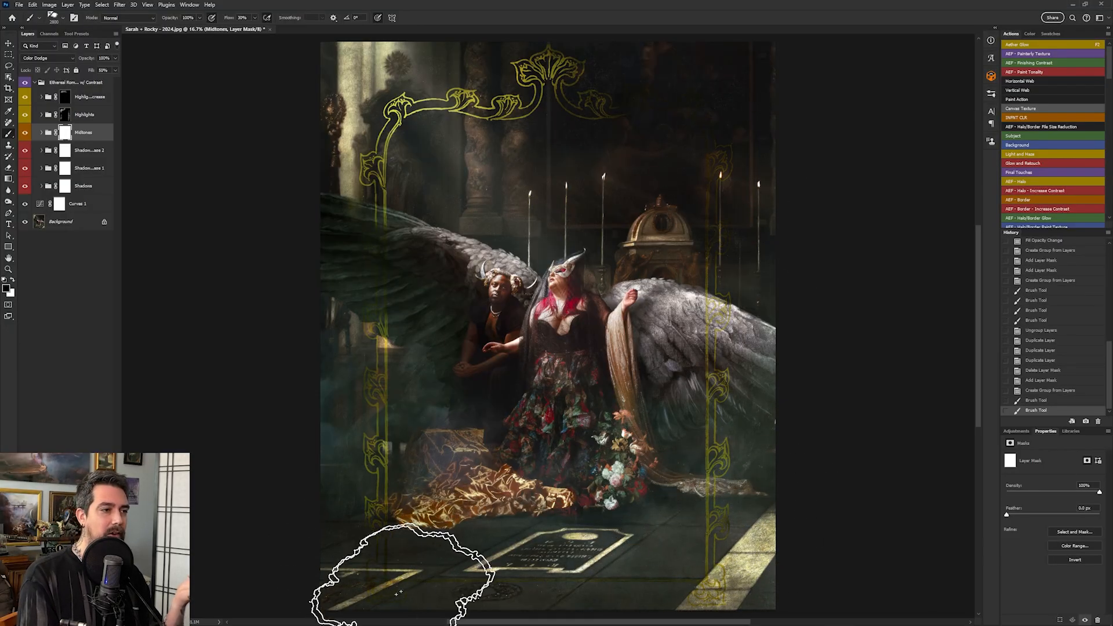
{"action": "left_click_drag", "start_coordinate": [743, 572], "coordinate": [684, 555]}
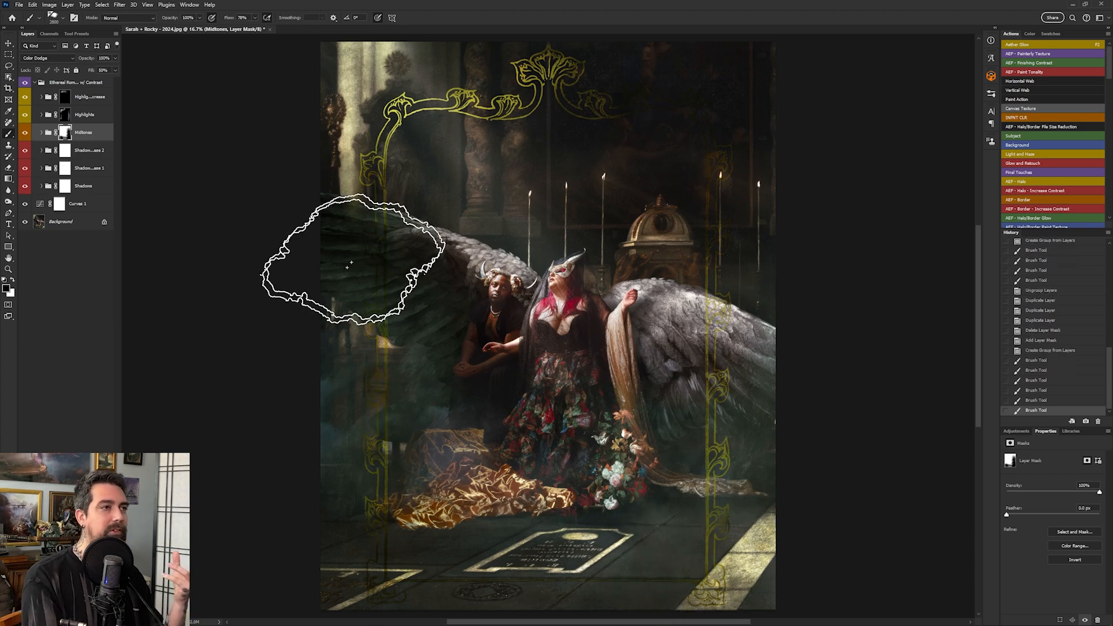
{"action": "mouse_move", "coordinate": [348, 265]}
{"action": "left_mouse_down"}
{"action": "mouse_move", "coordinate": [451, 284]}
{"action": "mouse_move", "coordinate": [515, 338]}
{"action": "left_mouse_up"}
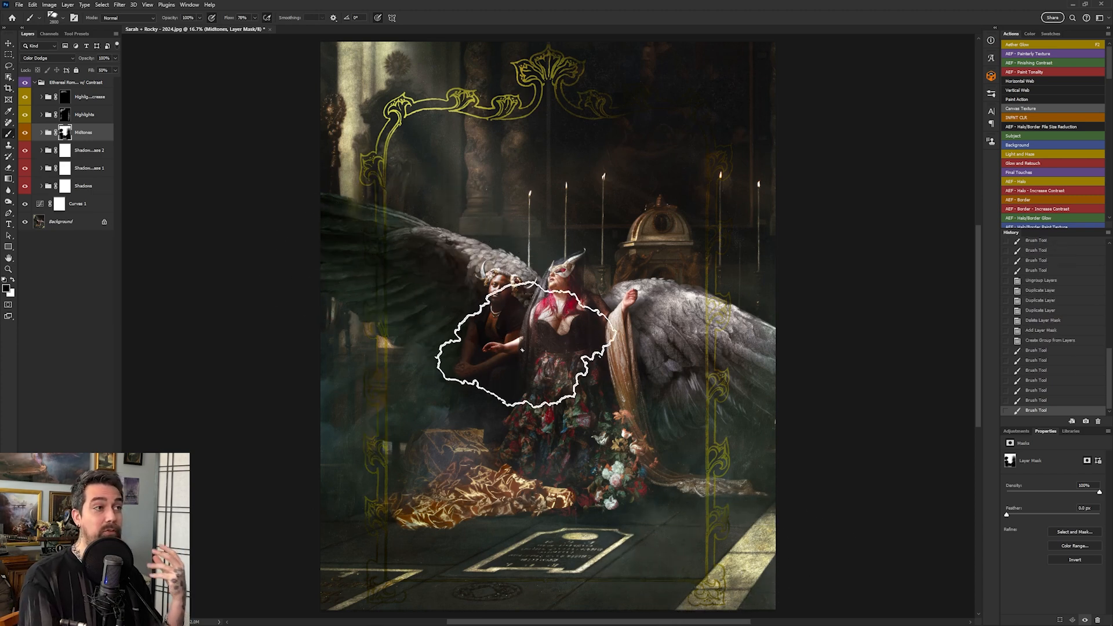
{"action": "mouse_move", "coordinate": [683, 149]}
{"action": "left_mouse_down"}
{"action": "mouse_move", "coordinate": [723, 136]}
{"action": "mouse_move", "coordinate": [648, 127]}
{"action": "mouse_move", "coordinate": [679, 198]}
{"action": "mouse_move", "coordinate": [741, 228]}
{"action": "left_mouse_up"}
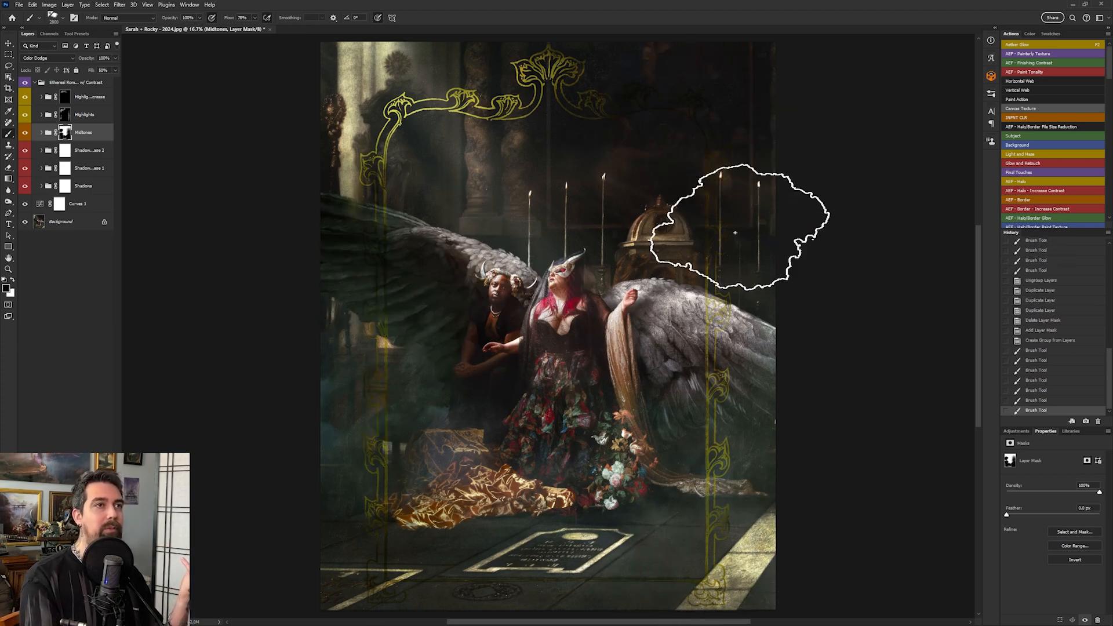
Refine the Highlights group's mask with black along the border's right side, then paint white over the lower-right corner and up toward the top
{"action": "left_click", "coordinate": [67, 117]}
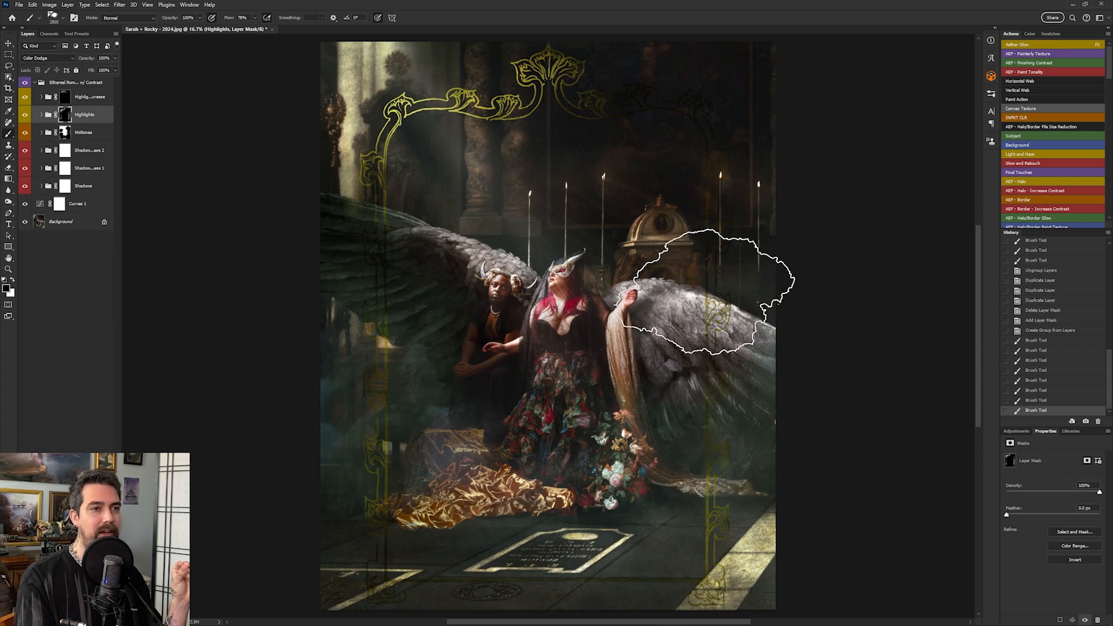
{"action": "left_click", "coordinate": [738, 438]}
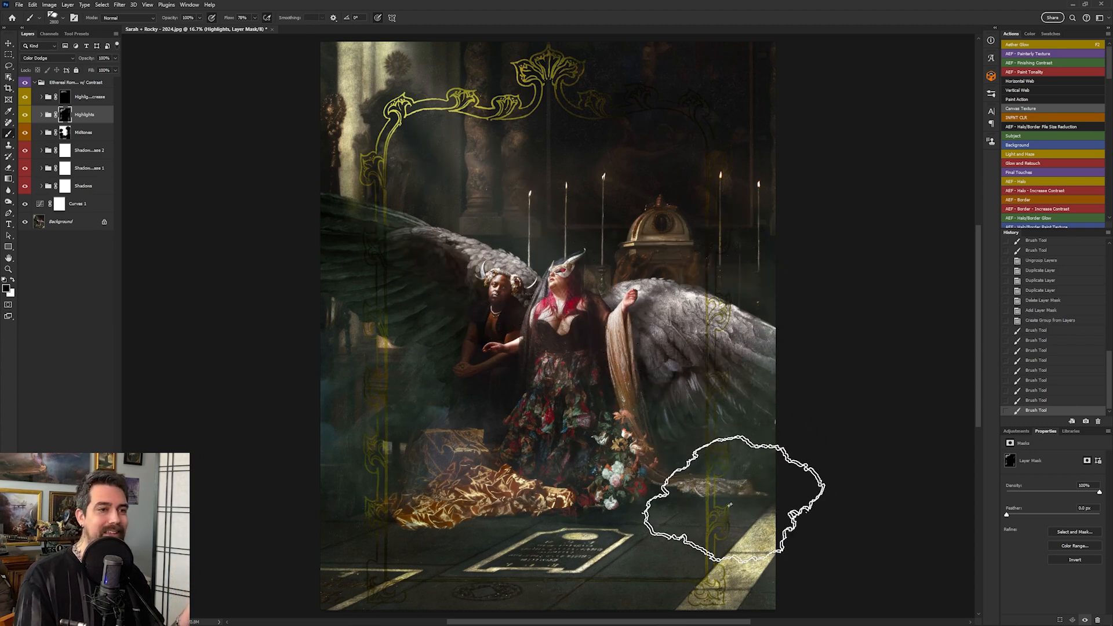
{"action": "key", "text": "x"}
{"action": "mouse_move", "coordinate": [711, 485]}
{"action": "left_mouse_down"}
{"action": "mouse_move", "coordinate": [697, 510]}
{"action": "mouse_move", "coordinate": [715, 531]}
{"action": "mouse_move", "coordinate": [715, 582]}
{"action": "mouse_move", "coordinate": [687, 537]}
{"action": "mouse_move", "coordinate": [732, 595]}
{"action": "mouse_move", "coordinate": [696, 559]}
{"action": "left_mouse_up"}
{"action": "mouse_move", "coordinate": [730, 403]}
{"action": "left_mouse_down"}
{"action": "mouse_move", "coordinate": [707, 234]}
{"action": "mouse_move", "coordinate": [715, 262]}
{"action": "mouse_move", "coordinate": [722, 167]}
{"action": "mouse_move", "coordinate": [652, 81]}
{"action": "left_mouse_up"}
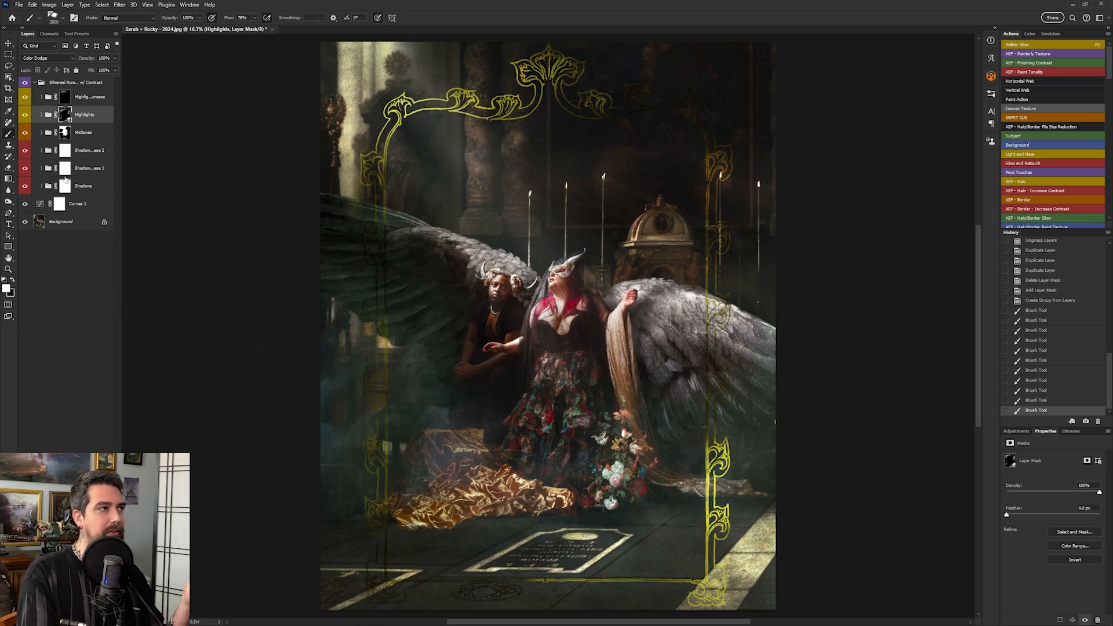
Collapse the Ethereal Romanticism - Border w/ Contrast group, add a layer mask to it, and paint black over the wings and bottom edge
{"action": "left_click", "coordinate": [35, 82]}
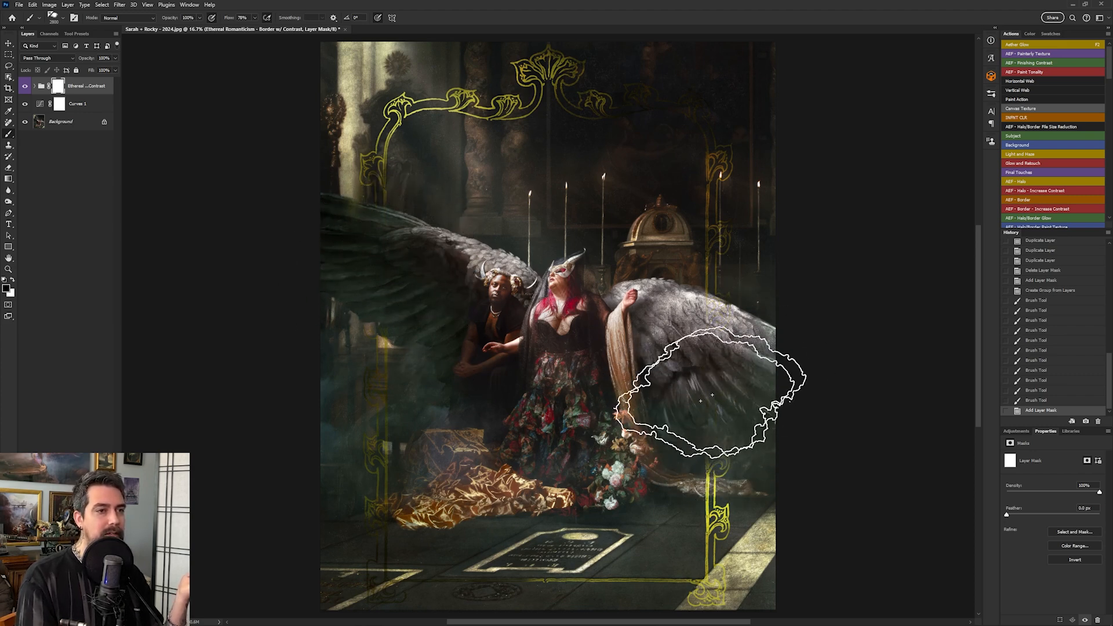
{"action": "mouse_move", "coordinate": [712, 395]}
{"action": "left_mouse_down"}
{"action": "mouse_move", "coordinate": [708, 435]}
{"action": "mouse_move", "coordinate": [800, 378]}
{"action": "left_mouse_up"}
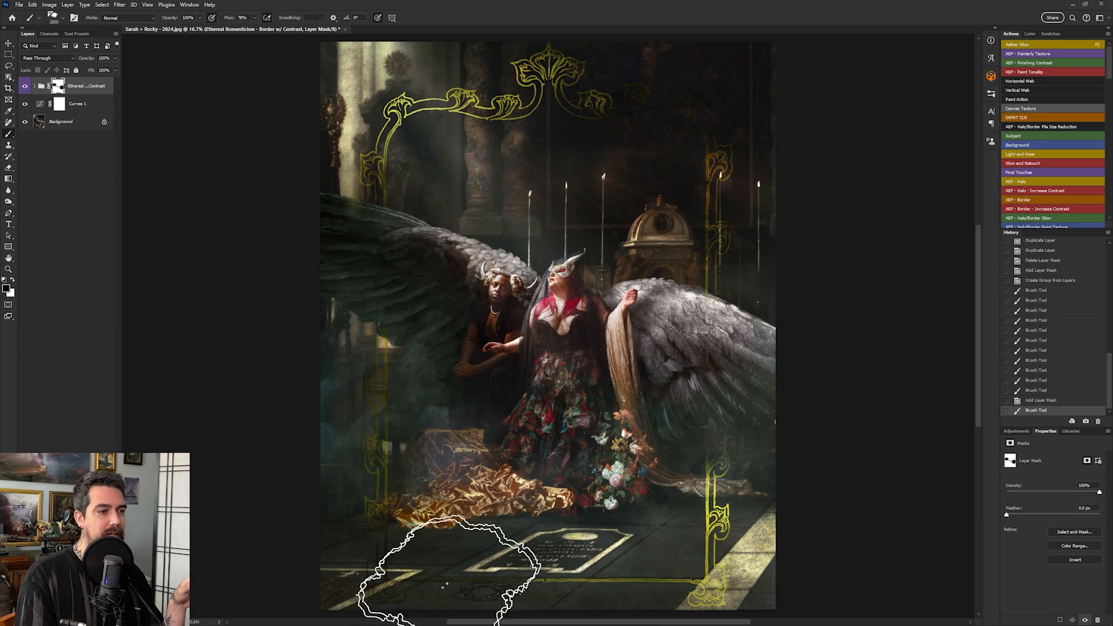
{"action": "mouse_move", "coordinate": [445, 586]}
{"action": "left_mouse_down"}
{"action": "mouse_move", "coordinate": [568, 577]}
{"action": "mouse_move", "coordinate": [584, 589]}
{"action": "mouse_move", "coordinate": [708, 568]}
{"action": "mouse_move", "coordinate": [692, 500]}
{"action": "mouse_move", "coordinate": [661, 524]}
{"action": "mouse_move", "coordinate": [385, 551]}
{"action": "mouse_move", "coordinate": [348, 512]}
{"action": "mouse_move", "coordinate": [498, 497]}
{"action": "mouse_move", "coordinate": [509, 477]}
{"action": "mouse_move", "coordinate": [534, 559]}
{"action": "left_mouse_up"}
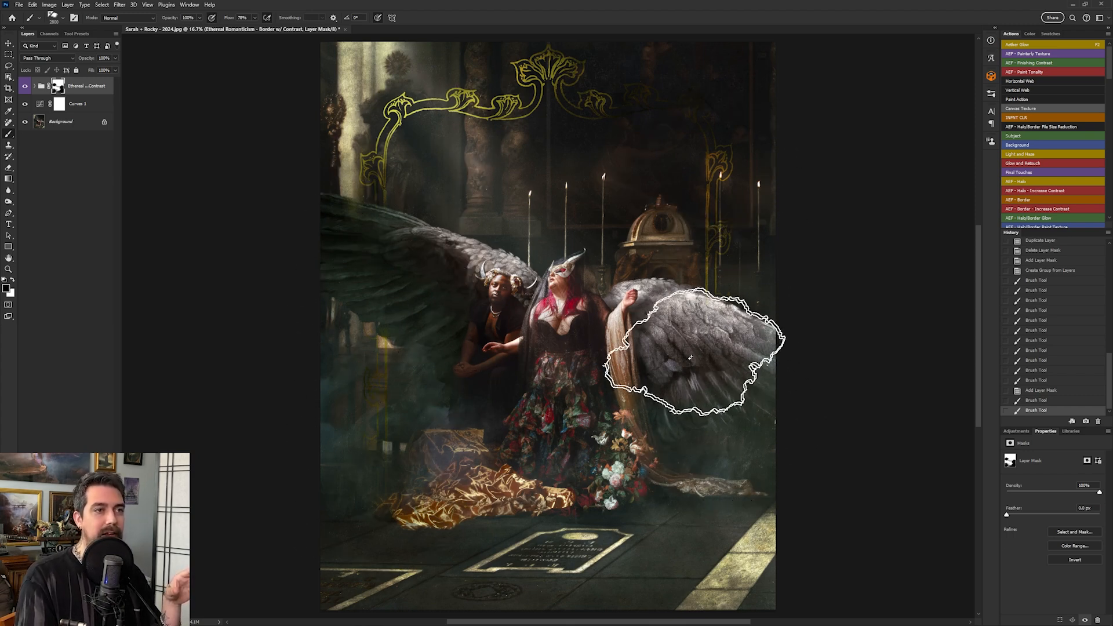
{"action": "mouse_move", "coordinate": [690, 357]}
{"action": "left_mouse_down"}
{"action": "mouse_move", "coordinate": [698, 327]}
{"action": "mouse_move", "coordinate": [688, 338]}
{"action": "mouse_move", "coordinate": [773, 357]}
{"action": "mouse_move", "coordinate": [833, 323]}
{"action": "left_mouse_up"}
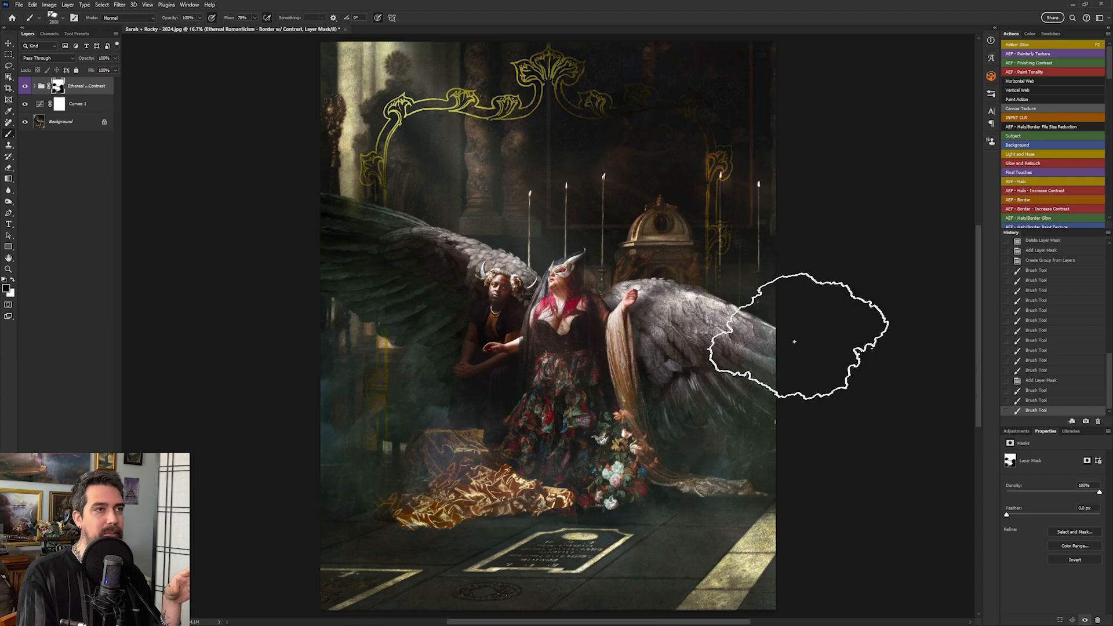